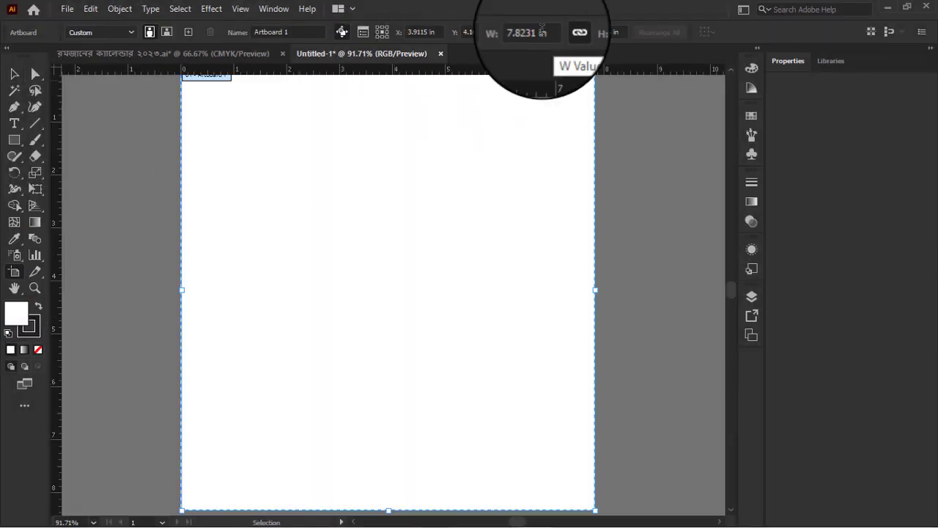
Step: Unlink artboard proportions and enter a first size of 11 by 8.5 in
{"action": "left_click", "coordinate": [569, 33]}
{"action": "double_click", "coordinate": [529, 32]}
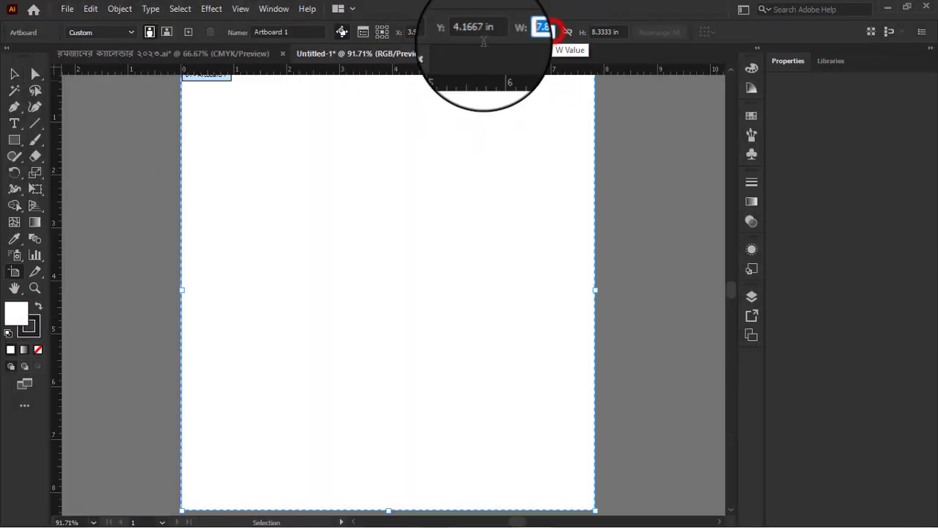
{"action": "type", "text": "11."}
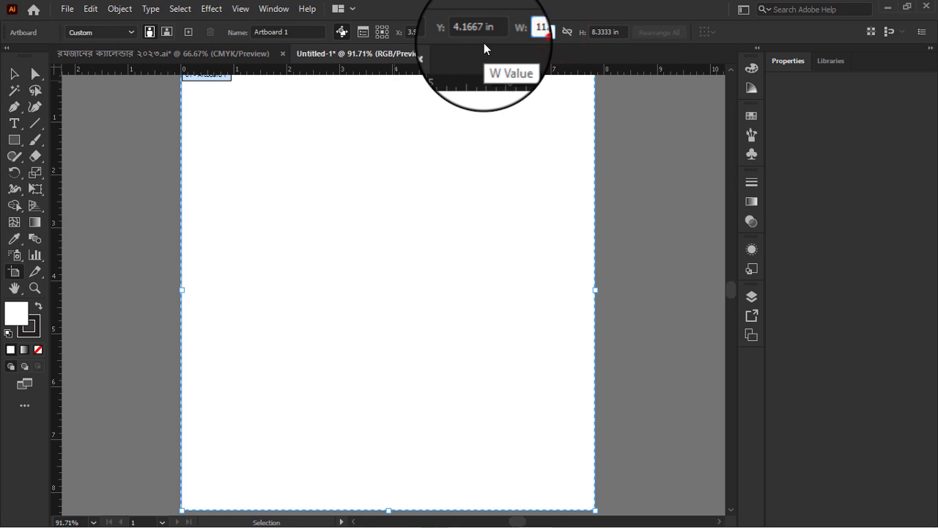
{"action": "key", "text": "Tab"}
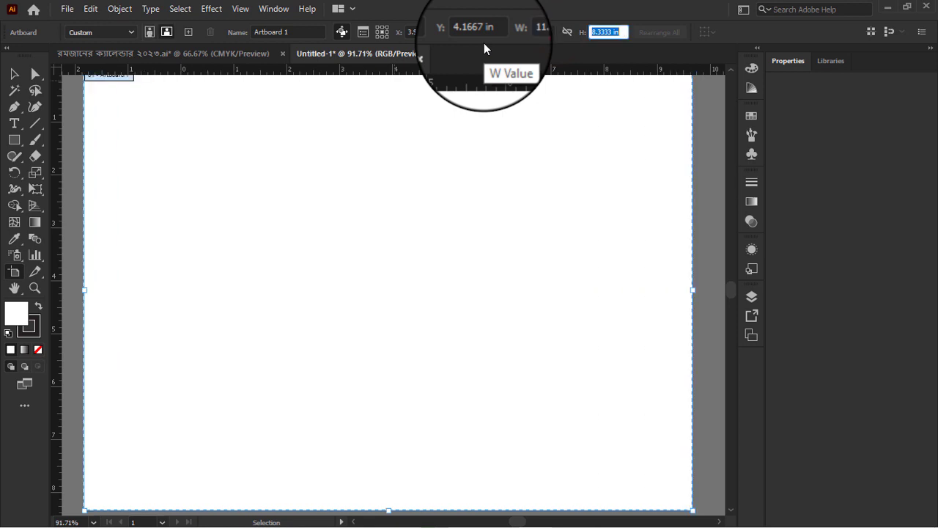
{"action": "type", "text": "8.5"}
{"action": "key", "text": "Tab"}
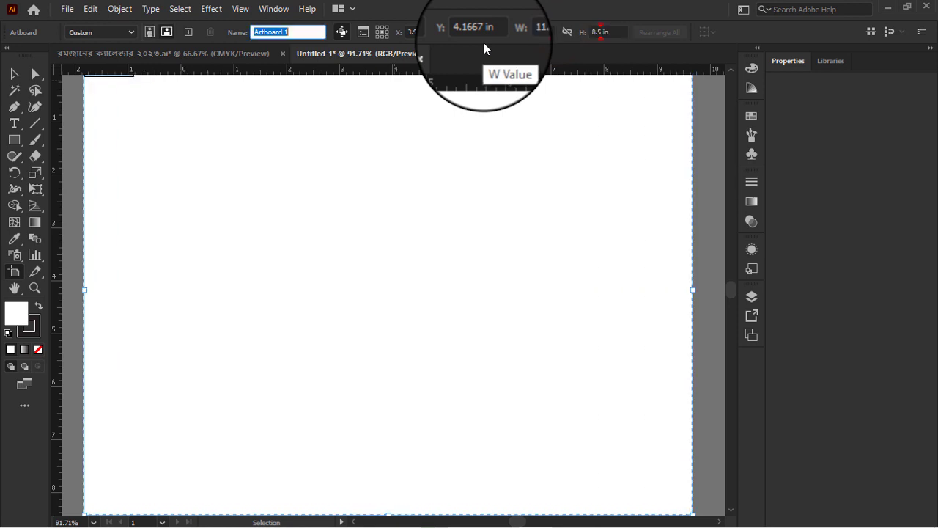
{"action": "left_click", "coordinate": [14, 73]}
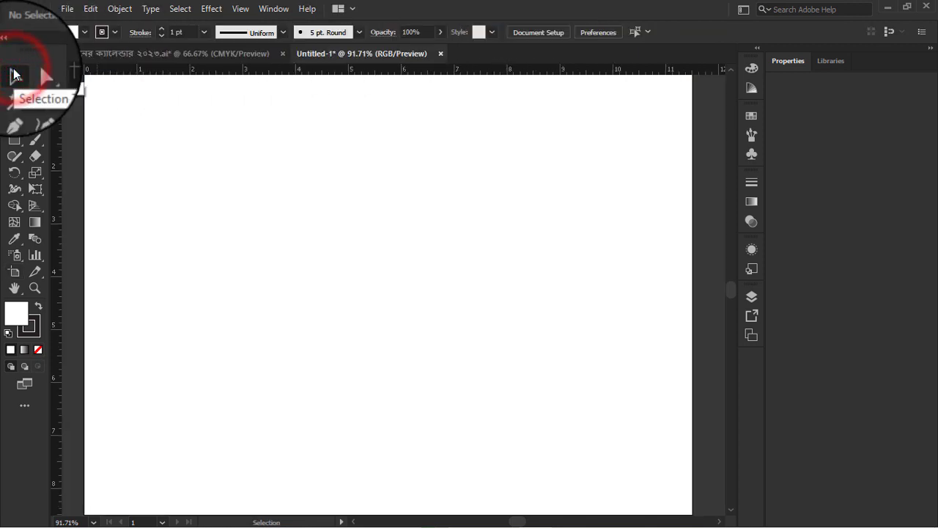
{"action": "scroll", "coordinate": [472, 286], "scroll_direction": "down", "scroll_amount": 3}
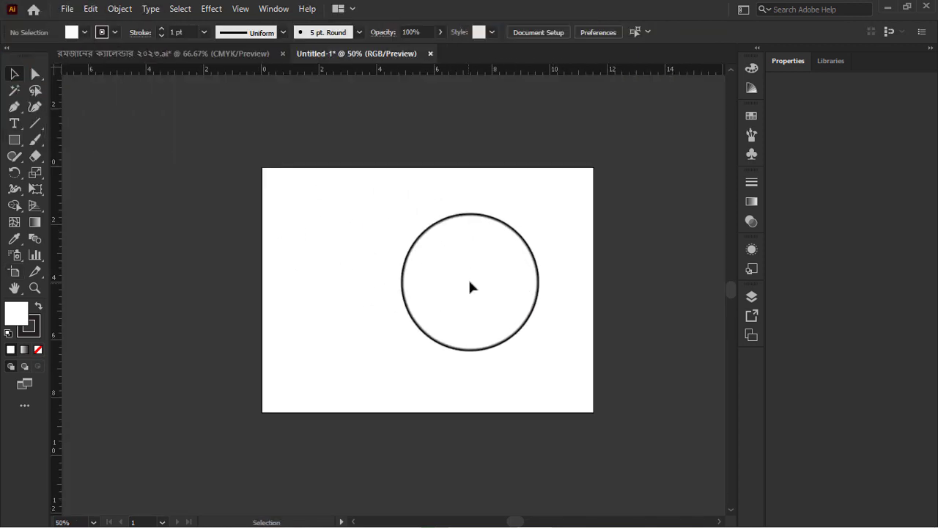
Step: Correct the artboard to 8.5 × 11.5 in portrait and fit it in the window
{"action": "left_click", "coordinate": [14, 272]}
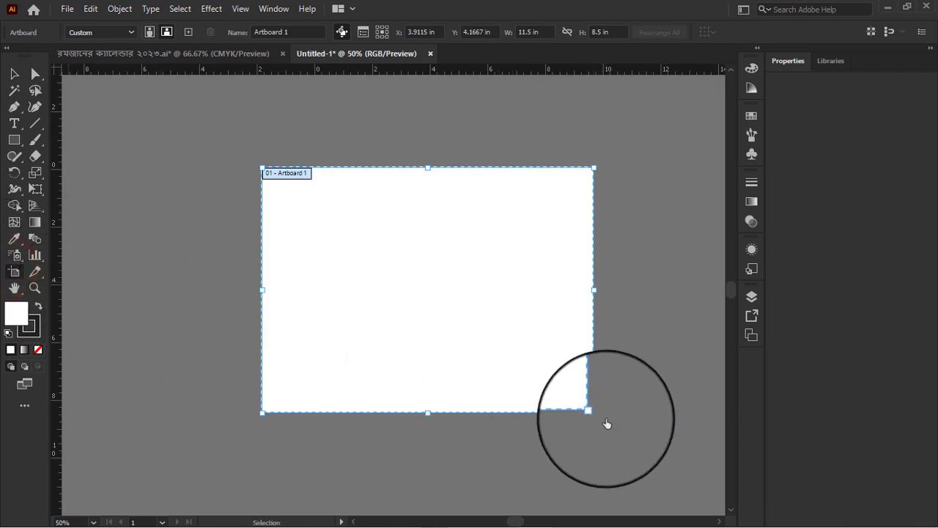
{"action": "double_click", "coordinate": [547, 29]}
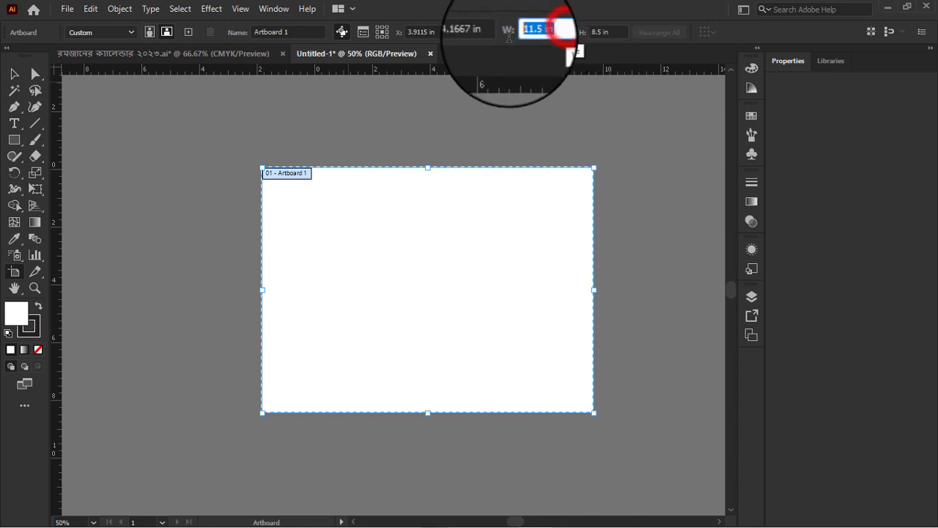
{"action": "type", "text": "8.5"}
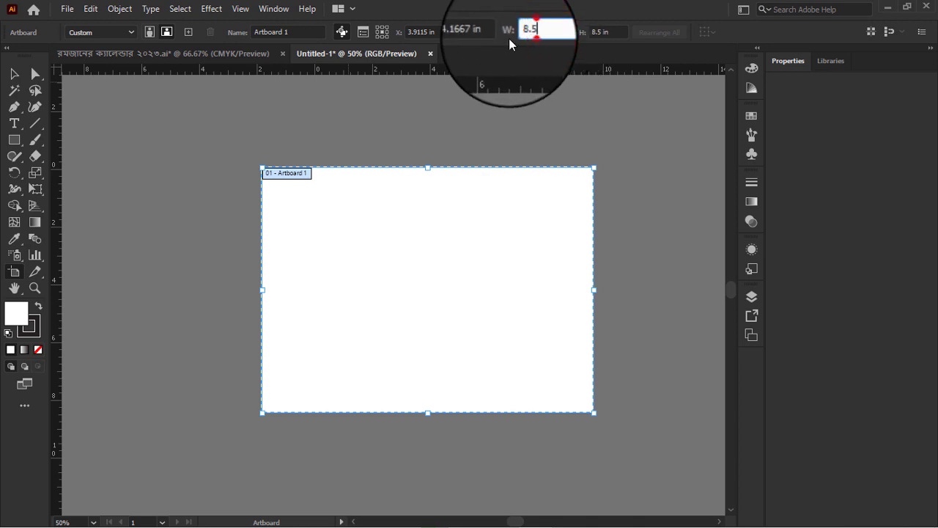
{"action": "key", "text": "Tab"}
{"action": "type", "text": "11"}
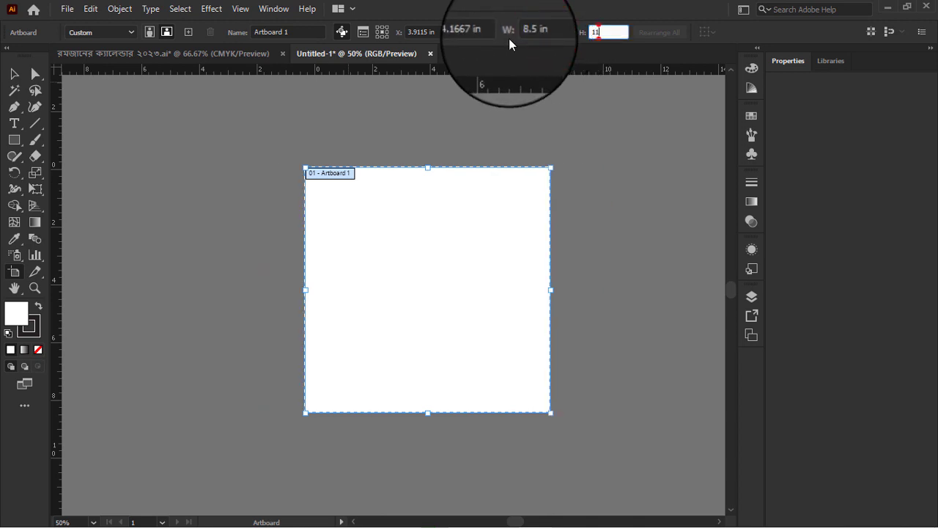
{"action": "type", "text": ".5"}
{"action": "key", "text": "Tab"}
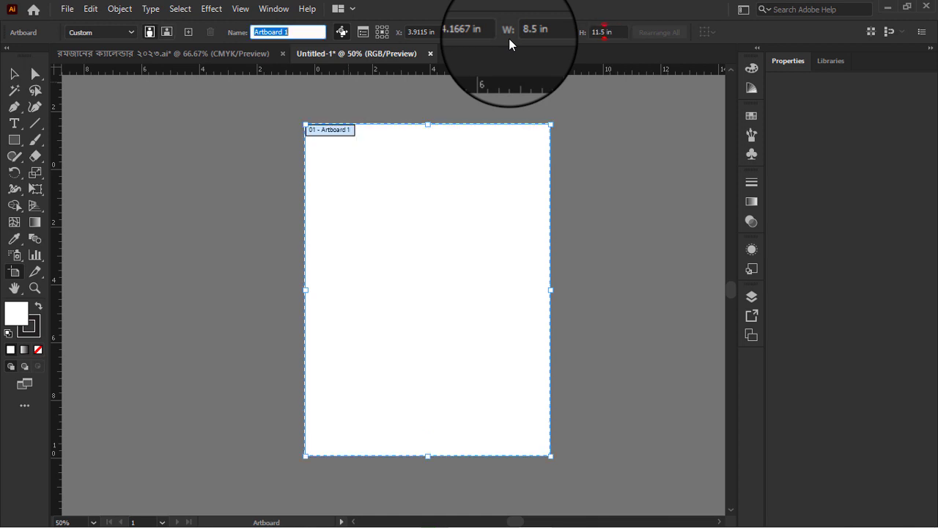
{"action": "left_click", "coordinate": [13, 75]}
{"action": "key", "text": "ctrl+0"}
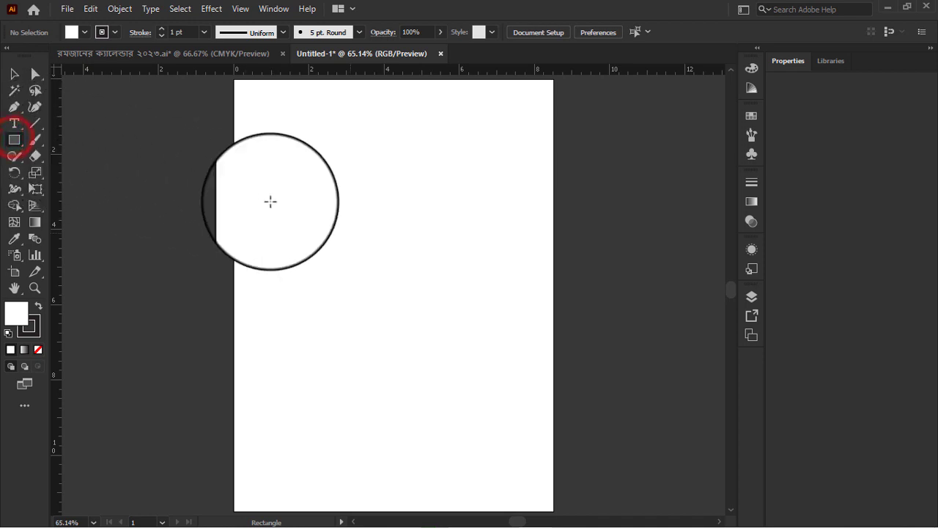
Step: Draw a rectangle near the artboard's top-left and give it a green fill
{"action": "mouse_move", "coordinate": [322, 215]}
{"action": "left_mouse_down"}
{"action": "mouse_move", "coordinate": [459, 359]}
{"action": "mouse_move", "coordinate": [460, 426]}
{"action": "mouse_move", "coordinate": [394, 483]}
{"action": "mouse_move", "coordinate": [393, 266]}
{"action": "left_mouse_up"}
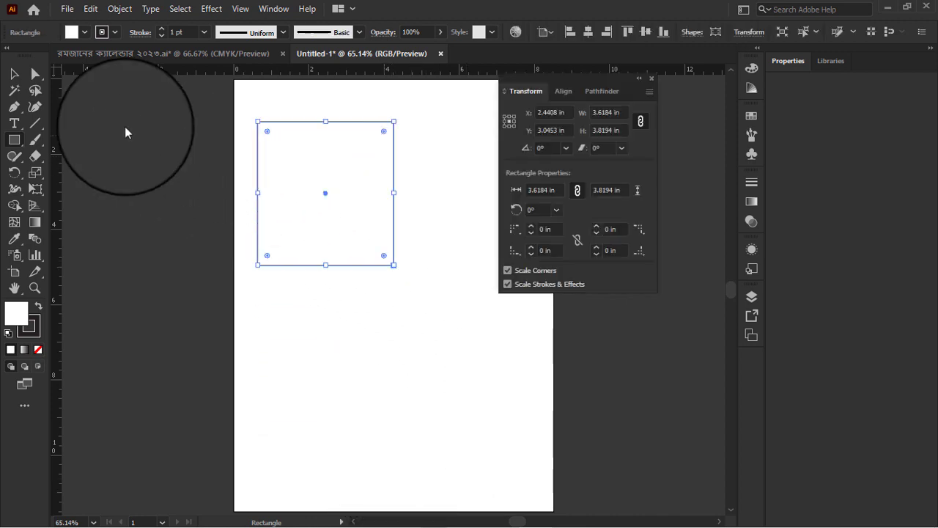
{"action": "left_click", "coordinate": [14, 74]}
{"action": "left_click", "coordinate": [39, 305]}
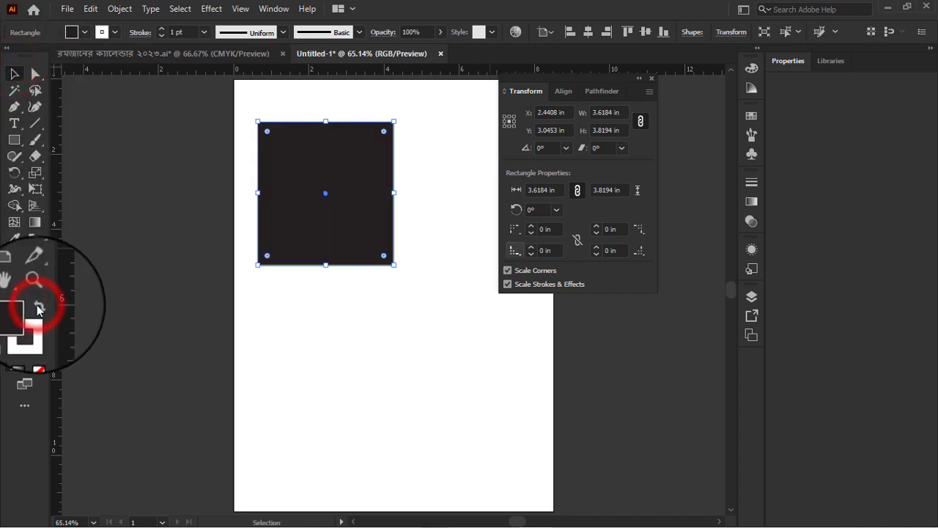
{"action": "left_click", "coordinate": [84, 32]}
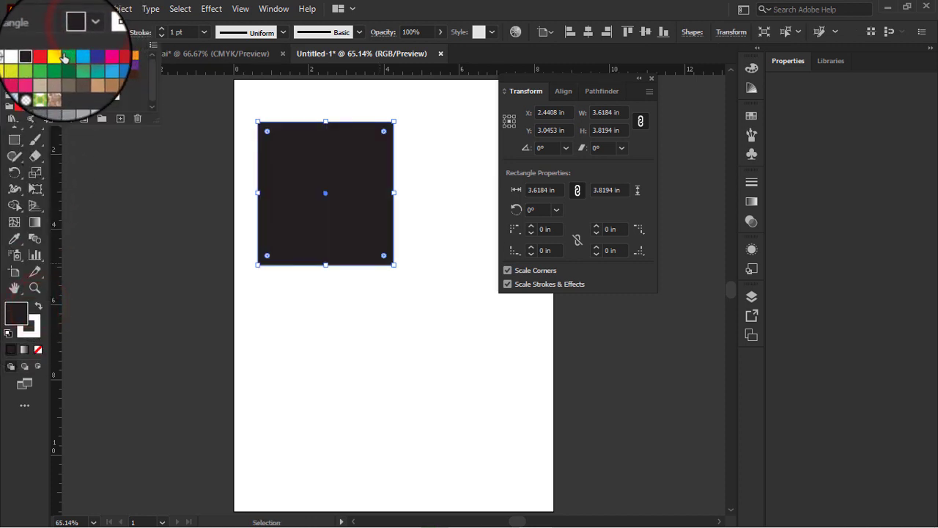
{"action": "left_click", "coordinate": [67, 55]}
{"action": "left_click", "coordinate": [310, 325]}
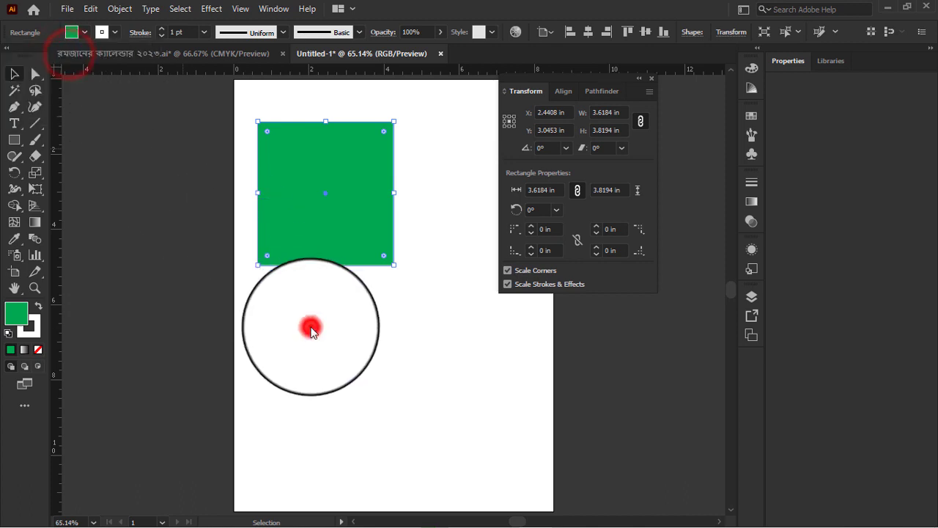
{"action": "left_click", "coordinate": [651, 78]}
{"action": "scroll", "coordinate": [309, 270], "scroll_direction": "up", "scroll_amount": 3}
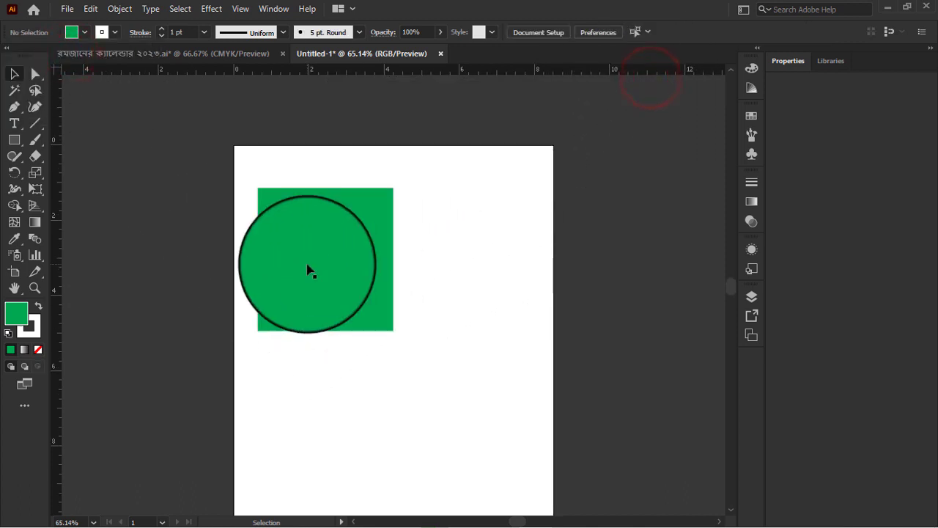
{"action": "scroll", "coordinate": [308, 270], "scroll_direction": "up", "scroll_amount": 3}
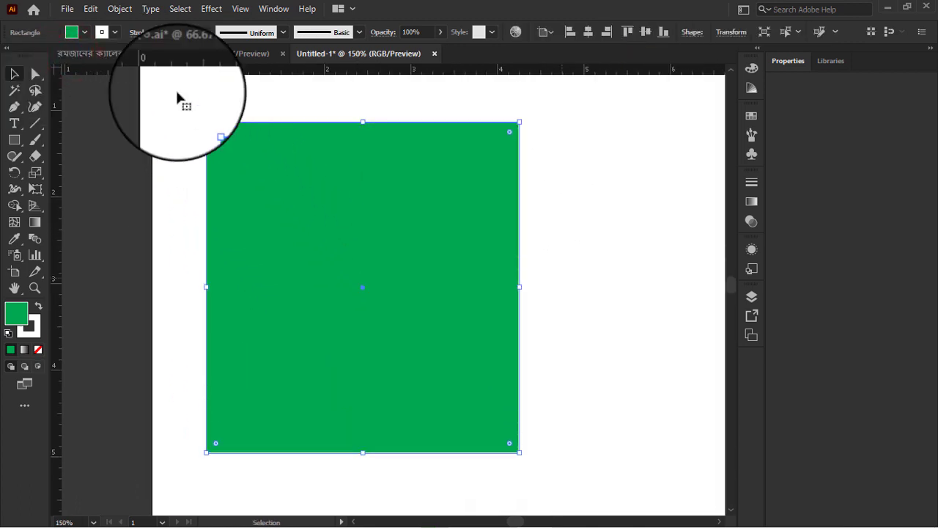
Step: Paste a copy of the green rectangle in front and shorten it to leave a header strip
{"action": "left_click", "coordinate": [113, 10]}
{"action": "mouse_move", "coordinate": [90, 9]}
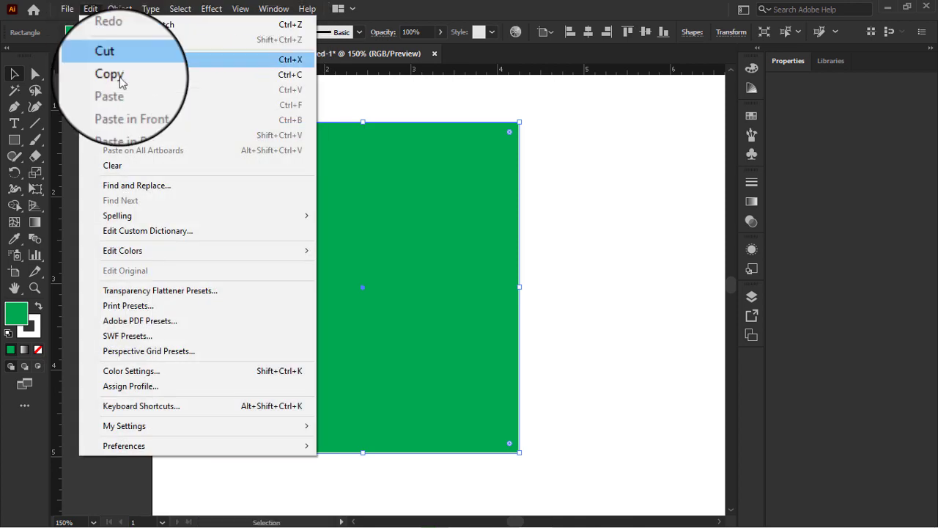
{"action": "left_click", "coordinate": [120, 77]}
{"action": "left_click", "coordinate": [92, 10]}
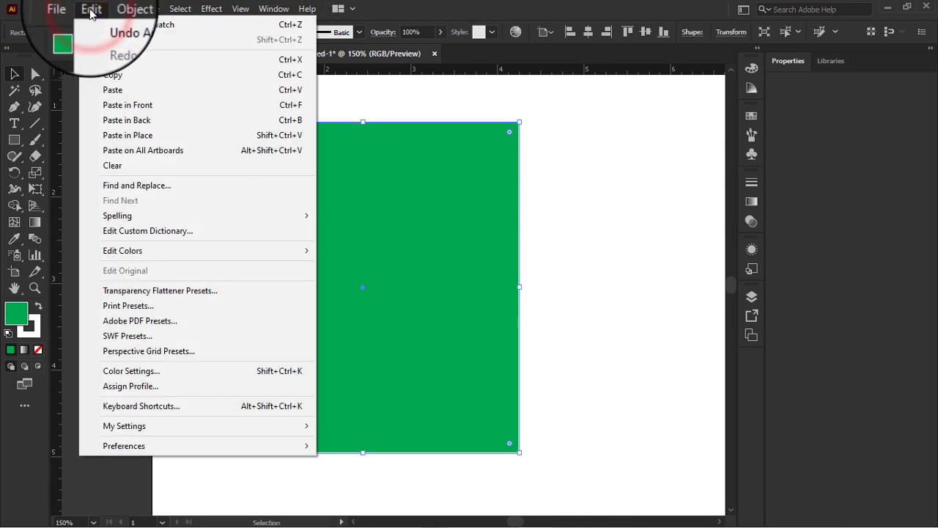
{"action": "left_click", "coordinate": [123, 105]}
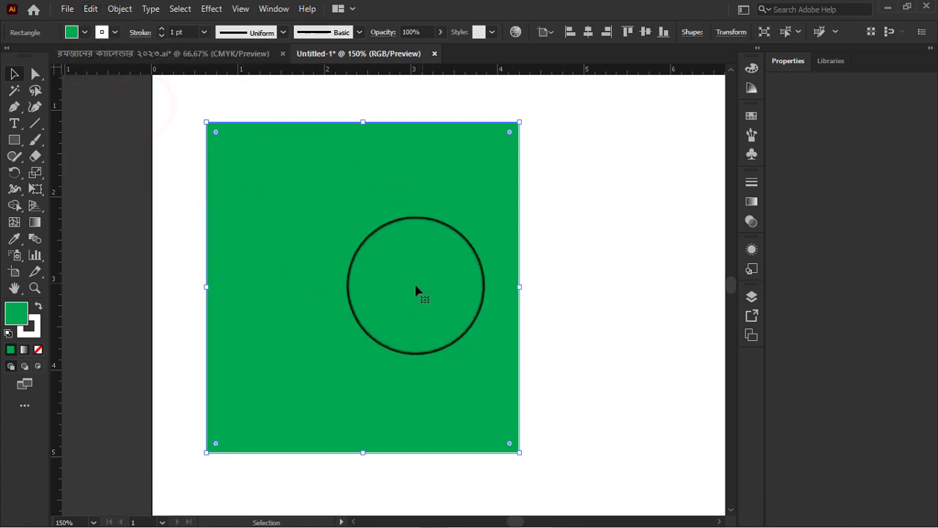
{"action": "mouse_move", "coordinate": [363, 122]}
{"action": "left_mouse_down"}
{"action": "mouse_move", "coordinate": [375, 221]}
{"action": "mouse_move", "coordinate": [376, 174]}
{"action": "left_mouse_up"}
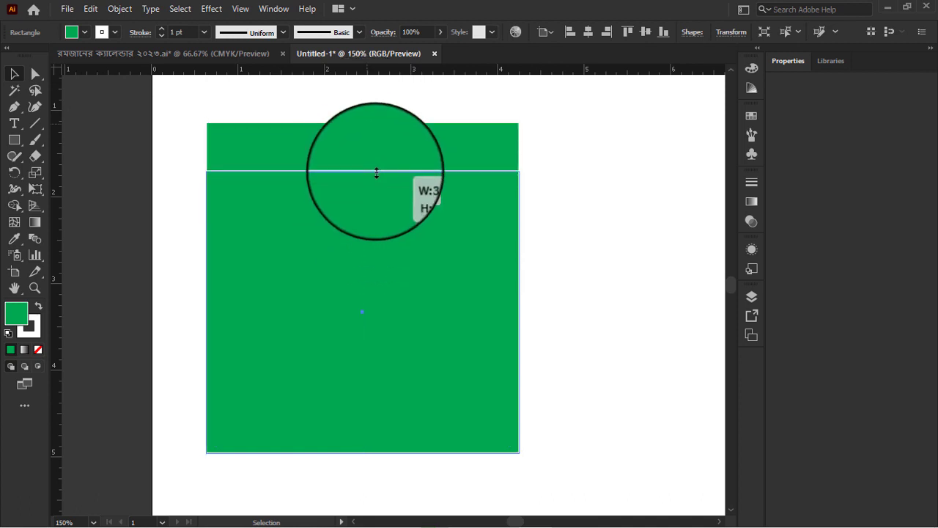
{"action": "left_click_drag", "start_coordinate": [377, 173], "coordinate": [377, 171]}
Step: Give both green rectangles a black 0.25 pt outline
{"action": "left_click", "coordinate": [583, 203]}
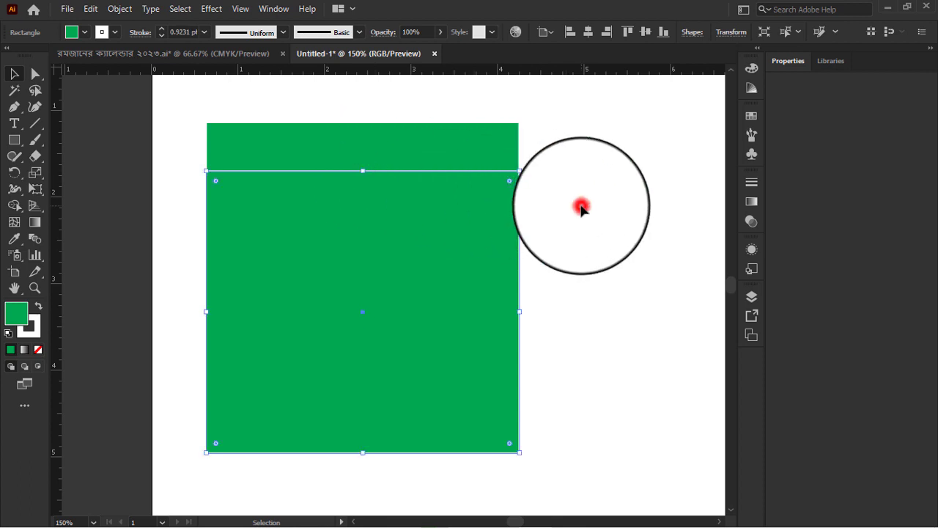
{"action": "left_click", "coordinate": [291, 142]}
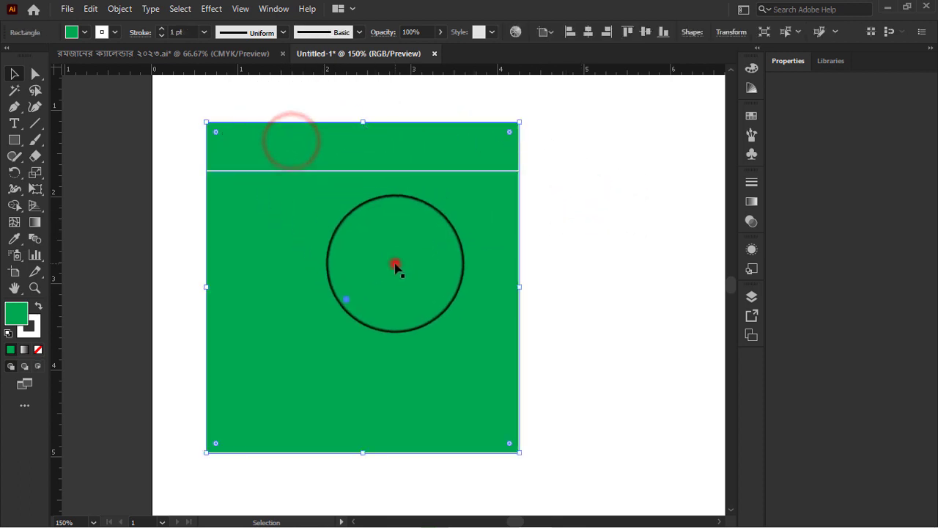
{"action": "left_click", "coordinate": [394, 264]}
{"action": "left_click_drag", "start_coordinate": [174, 172], "coordinate": [294, 256]}
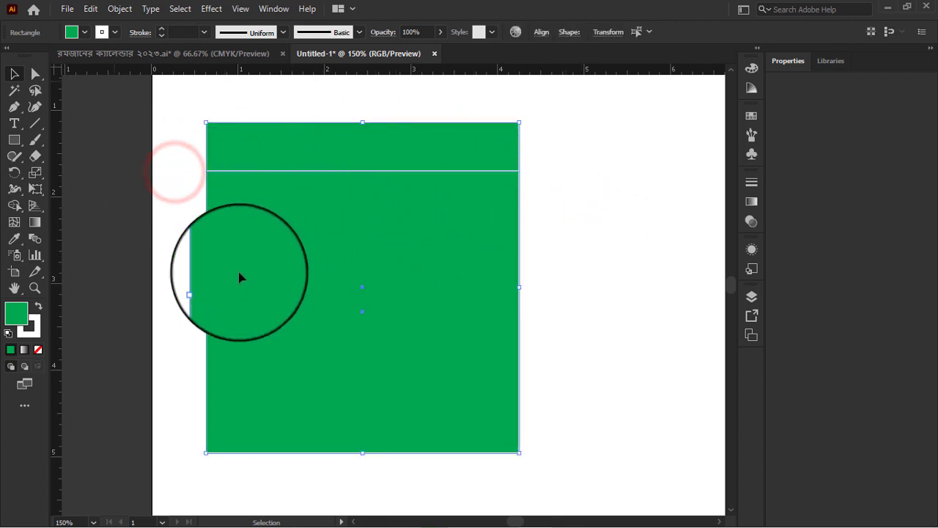
{"action": "left_click", "coordinate": [35, 333]}
{"action": "left_click", "coordinate": [115, 32]}
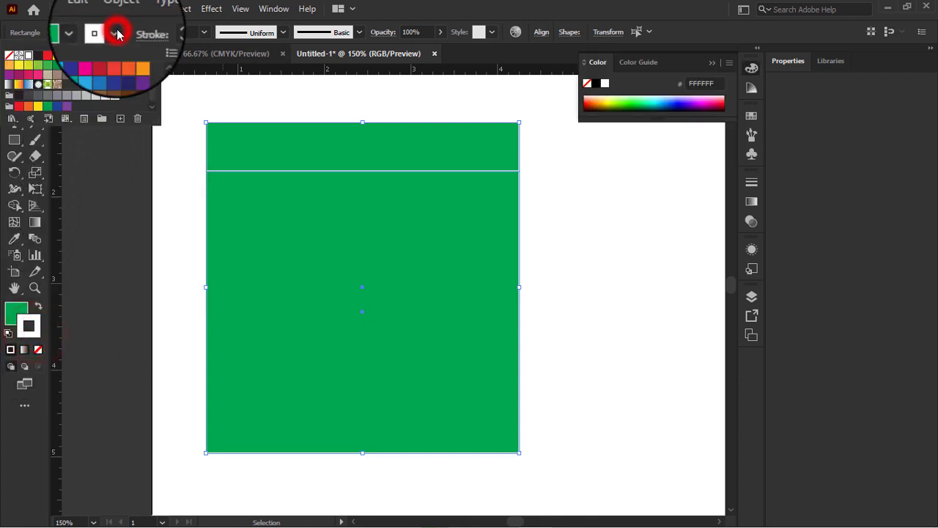
{"action": "left_click", "coordinate": [38, 55]}
{"action": "left_click", "coordinate": [204, 33]}
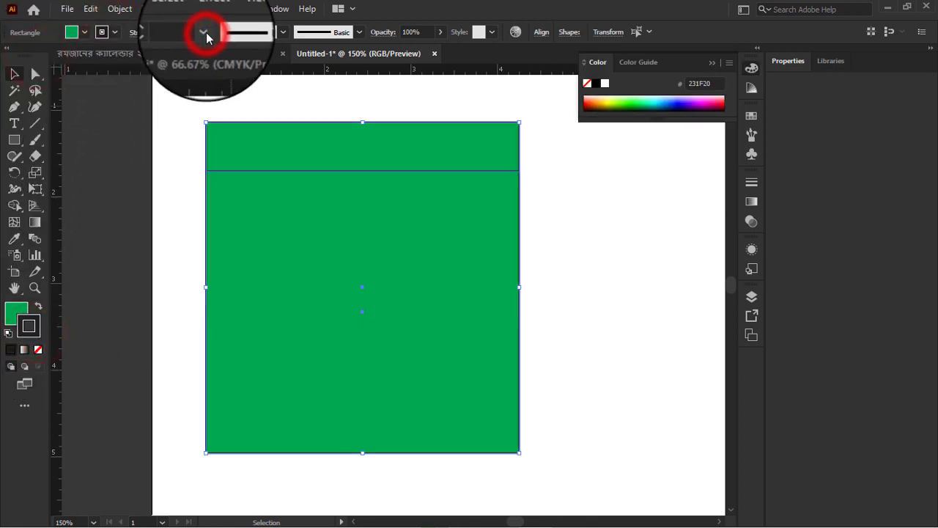
{"action": "left_click", "coordinate": [221, 46]}
{"action": "left_click_drag", "start_coordinate": [598, 247], "coordinate": [340, 224]}
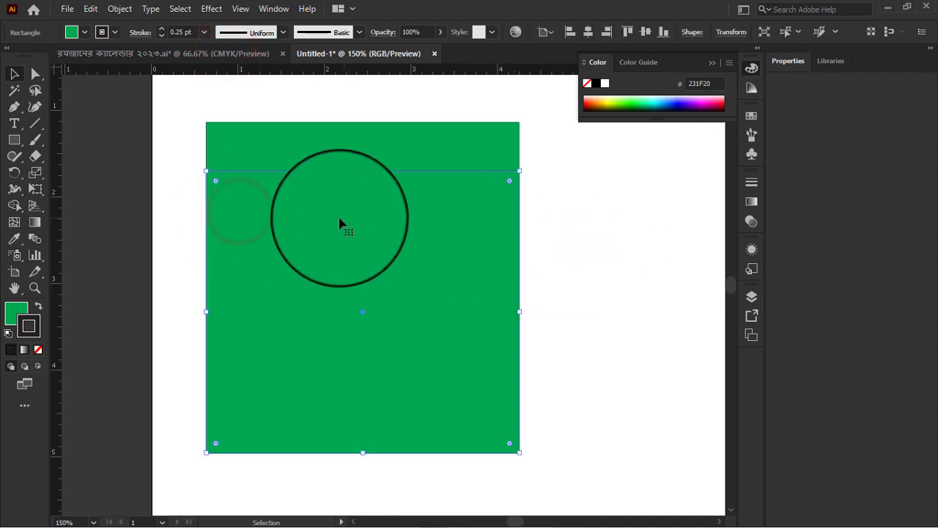
Step: Use Split Into Grid to divide the lower rectangle into 10 rows and 5 columns
{"action": "left_click", "coordinate": [119, 9]}
{"action": "key", "text": "Up"}
{"action": "key", "text": "Up"}
{"action": "key", "text": "Up"}
{"action": "key", "text": "Down"}
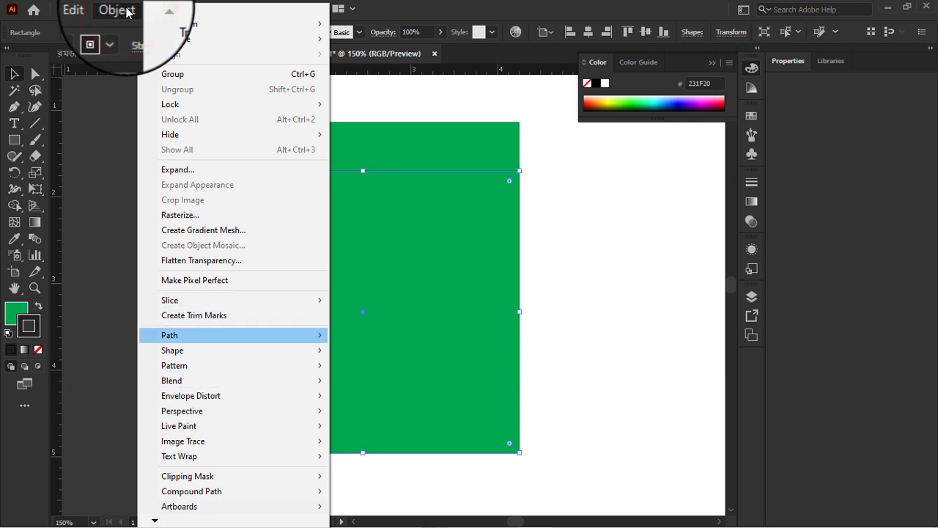
{"action": "key", "text": "Right"}
{"action": "key", "text": "Down"}
{"action": "key", "text": "Down"}
{"action": "key", "text": "Down"}
{"action": "left_click", "coordinate": [380, 486]}
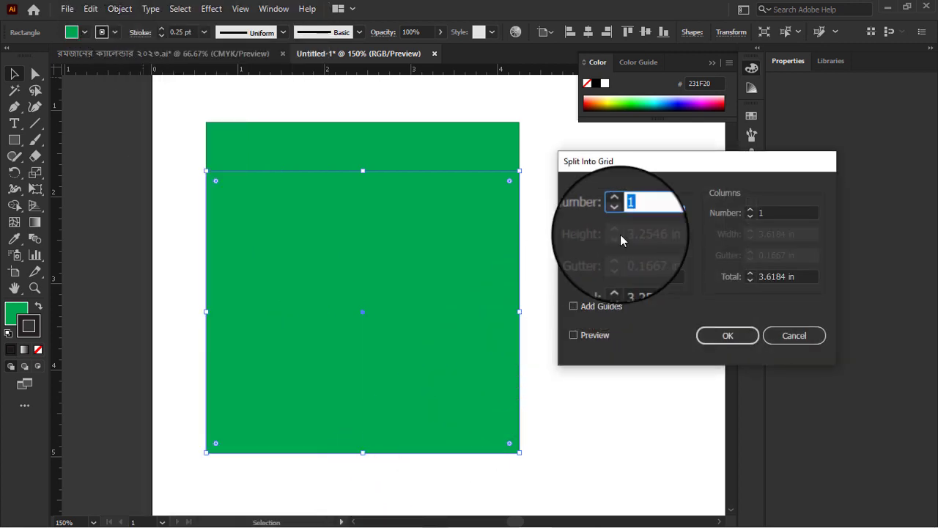
{"action": "left_click", "coordinate": [636, 213]}
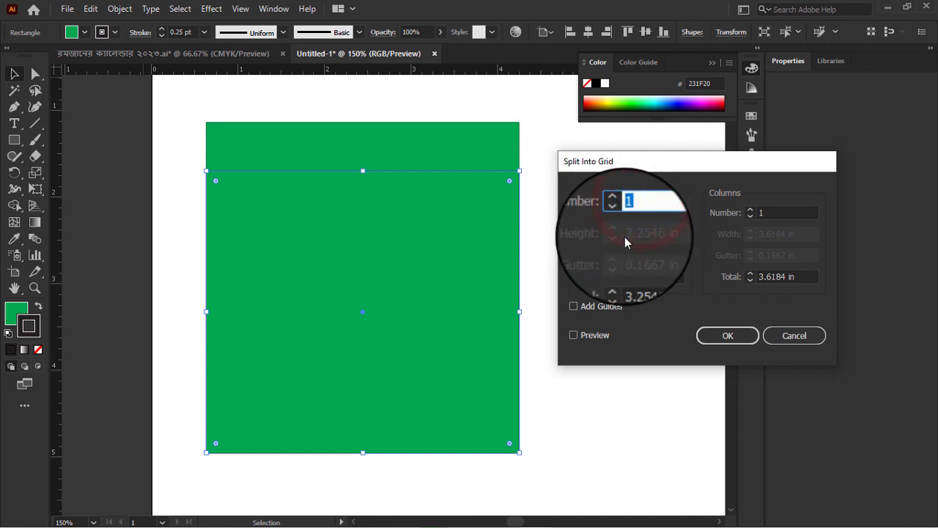
{"action": "type", "text": "10"}
{"action": "left_click", "coordinate": [763, 212]}
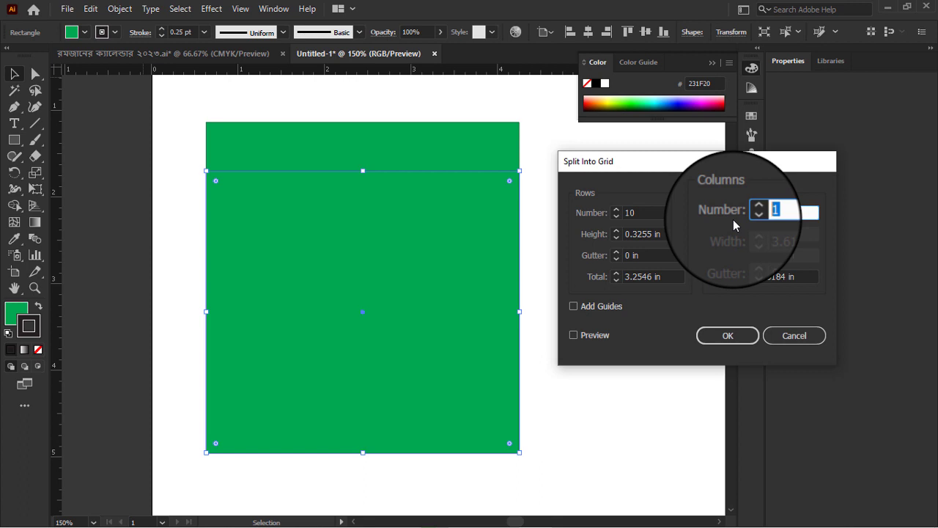
{"action": "type", "text": "5"}
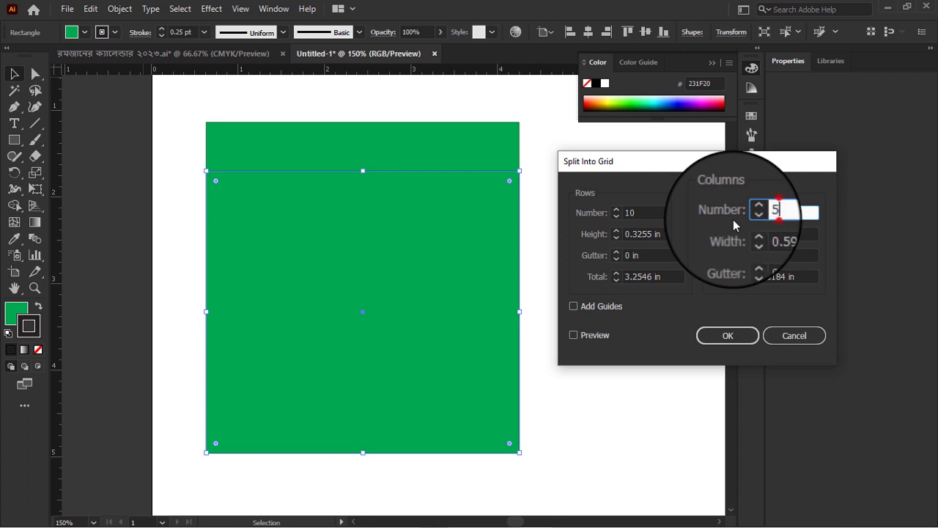
{"action": "left_click", "coordinate": [593, 337]}
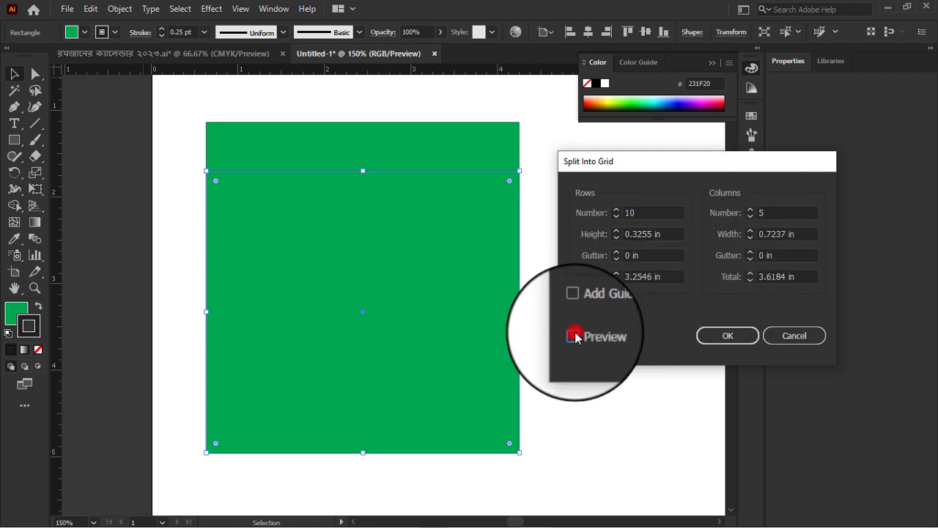
{"action": "left_click", "coordinate": [728, 335]}
Step: Lock the background rectangle behind the grid
{"action": "left_click", "coordinate": [552, 285]}
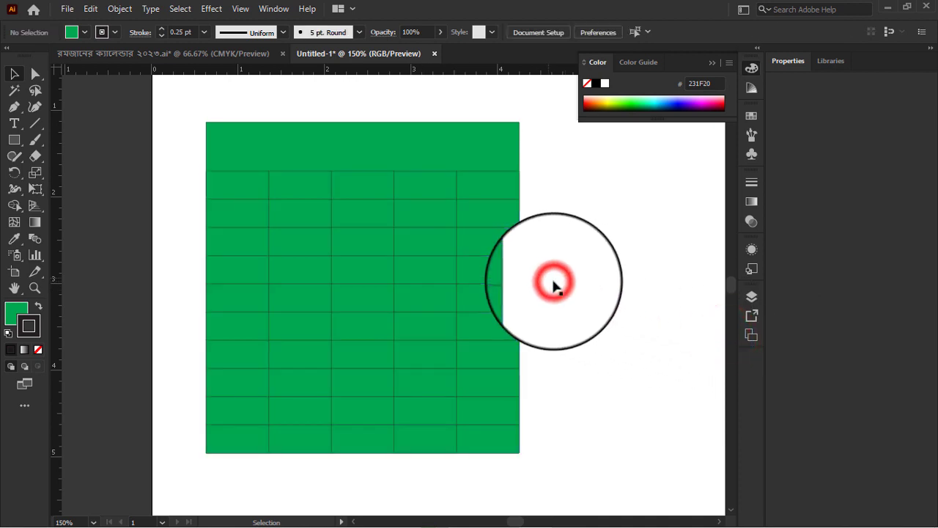
{"action": "left_click", "coordinate": [350, 157]}
{"action": "left_click", "coordinate": [635, 220]}
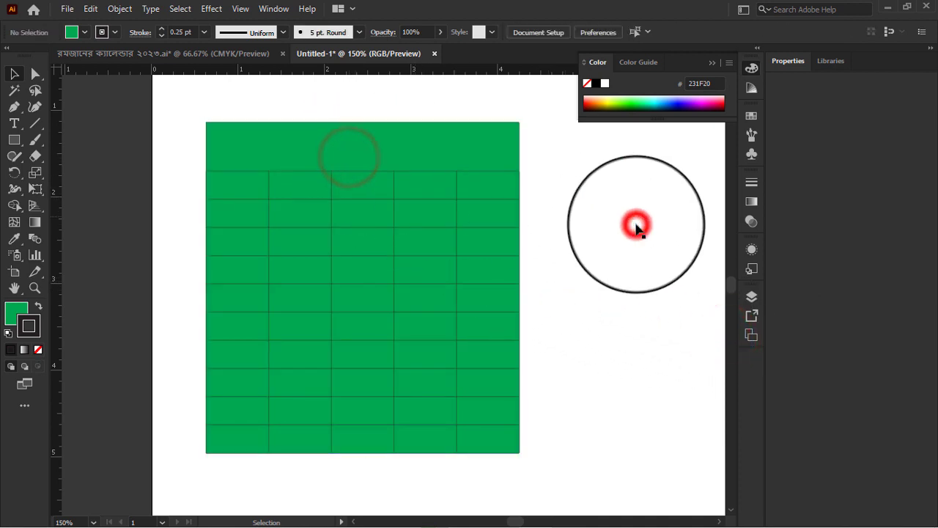
{"action": "left_click", "coordinate": [366, 196]}
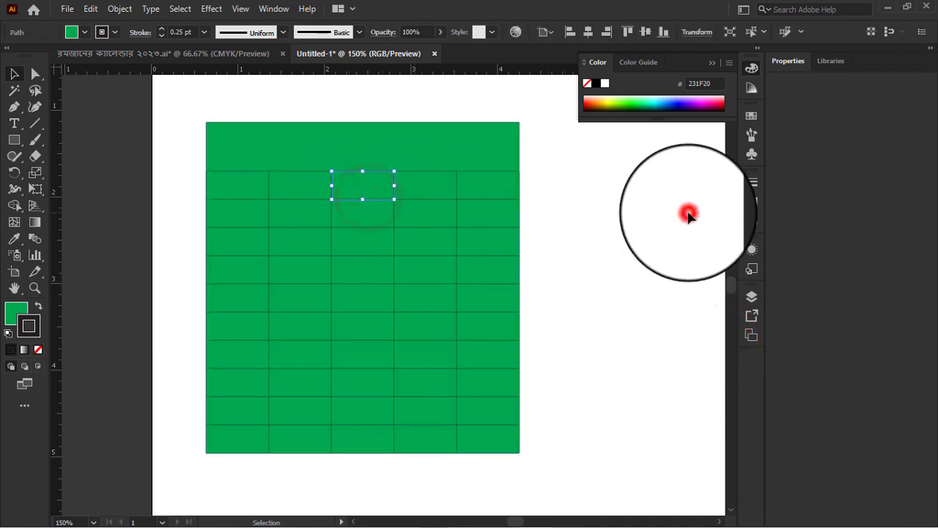
{"action": "mouse_move", "coordinate": [688, 213]}
{"action": "left_mouse_down"}
{"action": "mouse_move", "coordinate": [216, 197]}
{"action": "mouse_move", "coordinate": [229, 148]}
{"action": "left_mouse_up"}
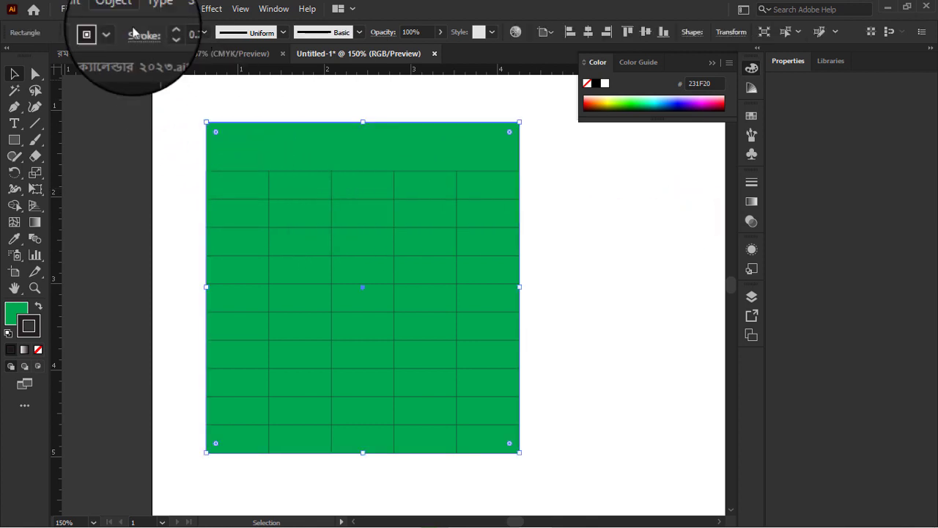
{"action": "left_click", "coordinate": [119, 8]}
{"action": "left_click", "coordinate": [386, 103]}
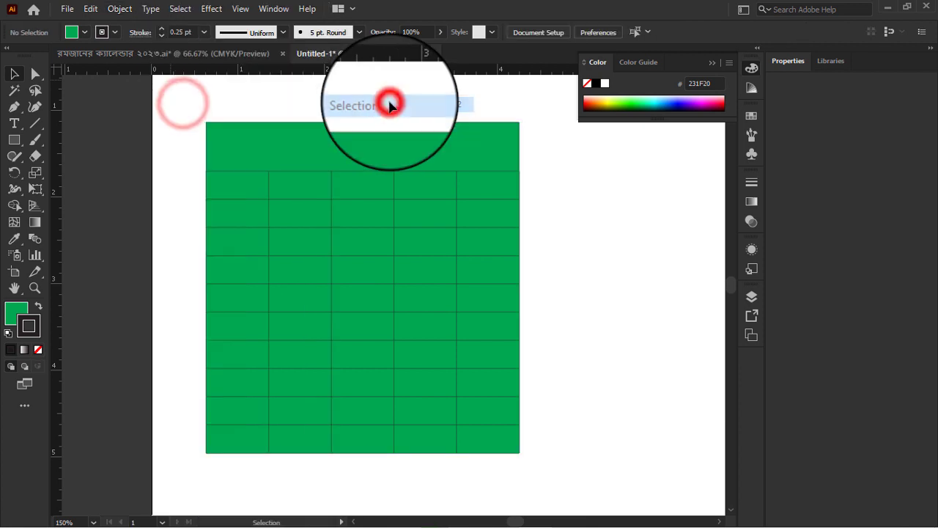
Step: Fill the first grid row below the header with white
{"action": "mouse_move", "coordinate": [183, 187]}
{"action": "left_mouse_down"}
{"action": "mouse_move", "coordinate": [401, 202]}
{"action": "mouse_move", "coordinate": [486, 182]}
{"action": "left_mouse_up"}
{"action": "left_click", "coordinate": [84, 35]}
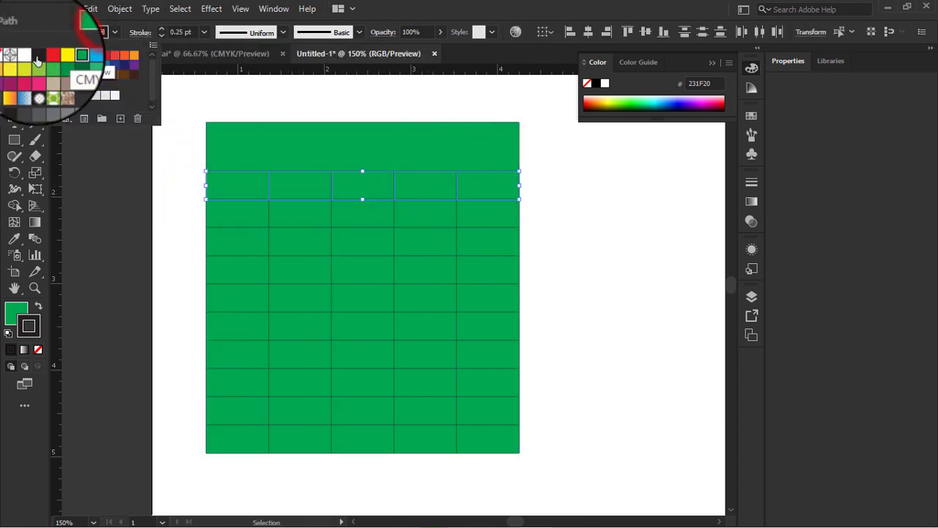
{"action": "left_click", "coordinate": [16, 312]}
{"action": "left_click", "coordinate": [84, 32]}
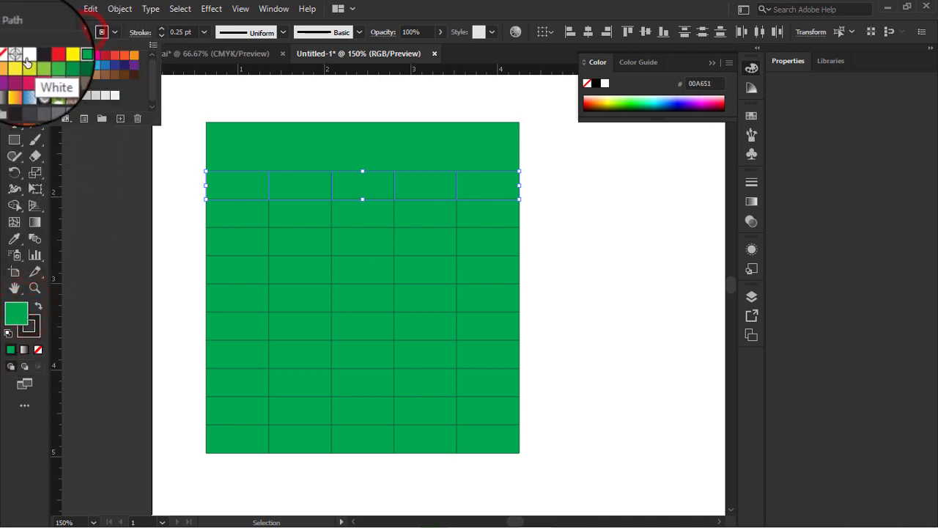
{"action": "left_click", "coordinate": [29, 55]}
{"action": "left_click", "coordinate": [171, 221]}
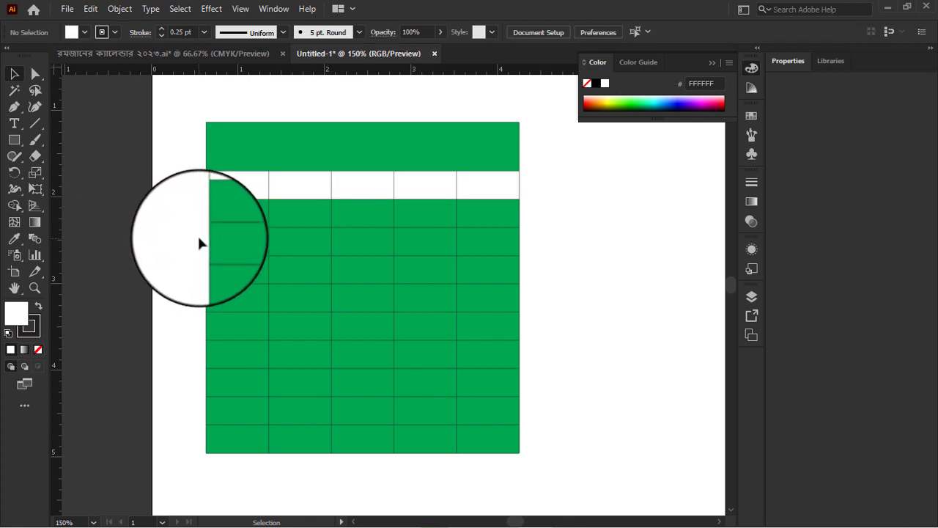
Step: Fill the remaining alternate grid rows with white
{"action": "left_click_drag", "start_coordinate": [180, 237], "coordinate": [523, 247]}
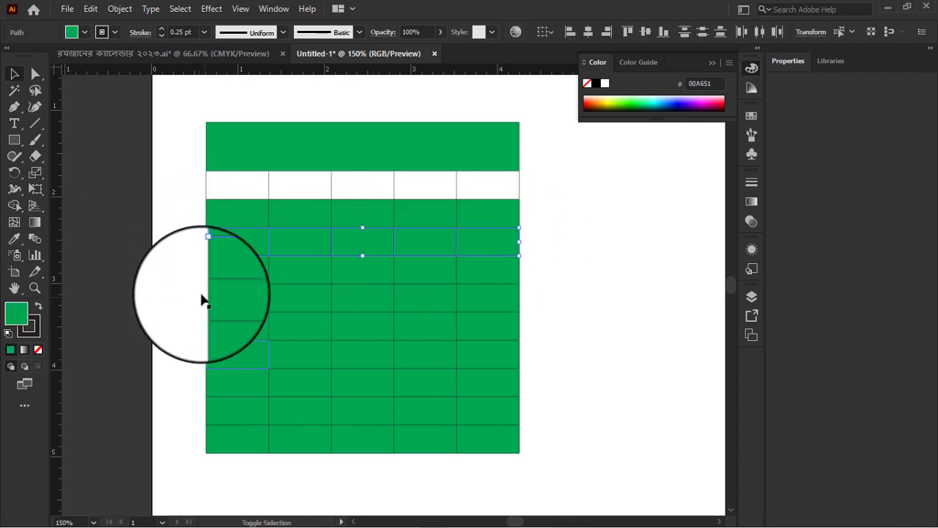
{"action": "left_click_drag", "start_coordinate": [201, 291], "coordinate": [517, 310]}
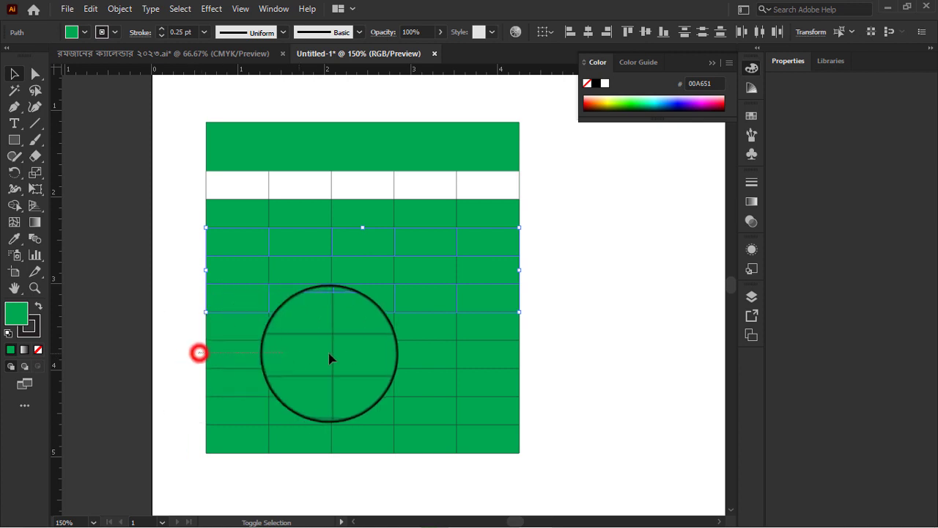
{"action": "left_click_drag", "start_coordinate": [199, 352], "coordinate": [503, 360]}
{"action": "left_click_drag", "start_coordinate": [204, 409], "coordinate": [492, 420]}
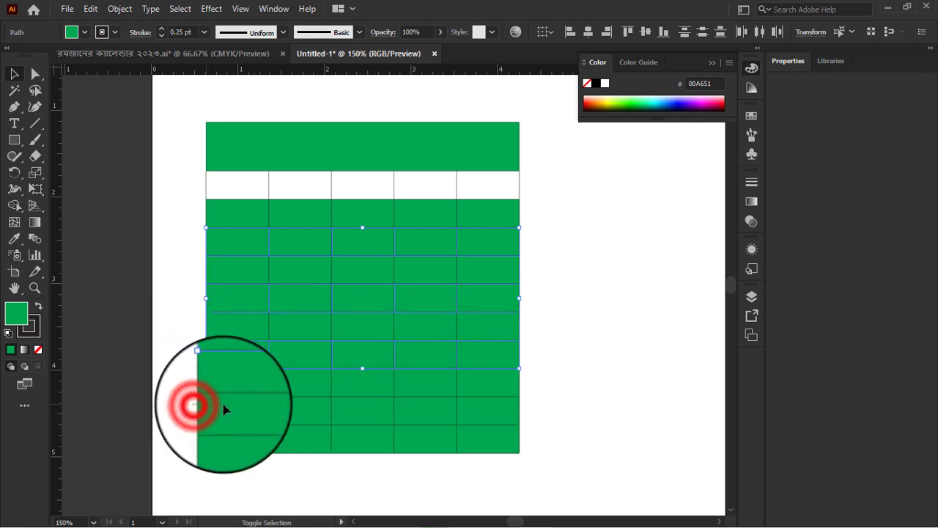
{"action": "left_click", "coordinate": [84, 32]}
{"action": "left_click", "coordinate": [30, 60]}
{"action": "left_click", "coordinate": [624, 275]}
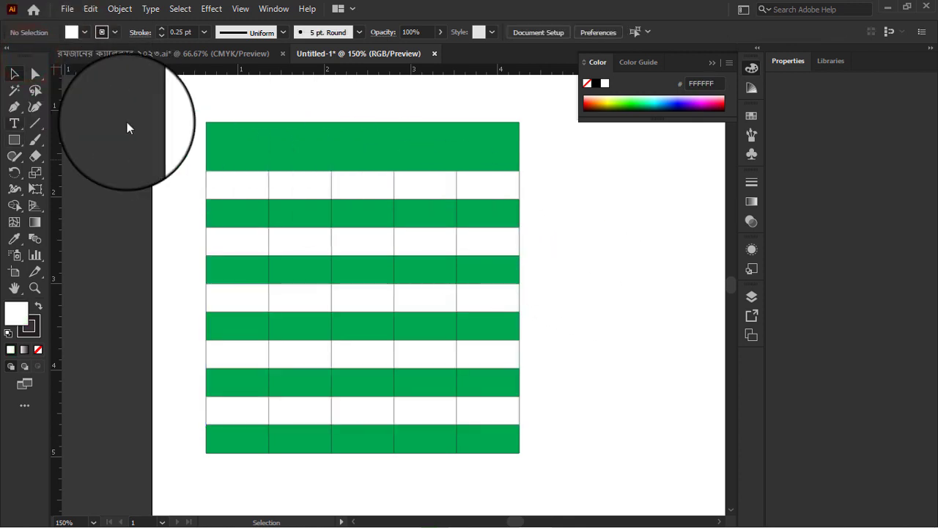
{"action": "left_click", "coordinate": [14, 90]}
Step: Select all green rows with the Magic Wand and recolour them yellow
{"action": "left_click", "coordinate": [232, 220]}
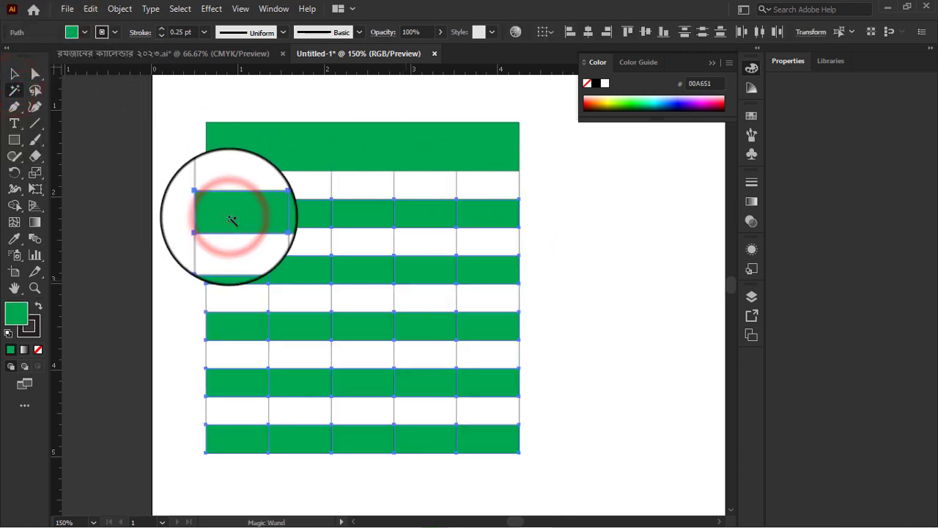
{"action": "left_click", "coordinate": [85, 32]}
{"action": "left_click", "coordinate": [58, 57]}
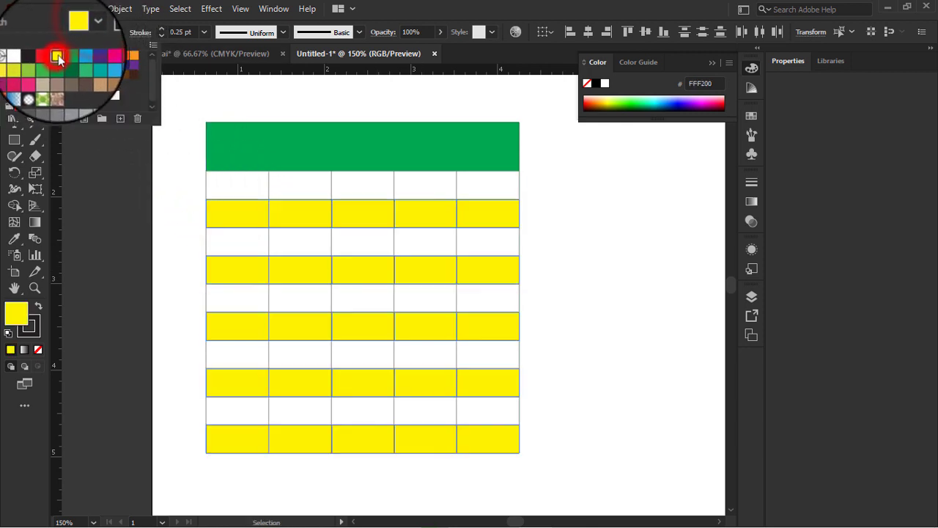
{"action": "left_click", "coordinate": [84, 32]}
{"action": "left_click", "coordinate": [17, 74]}
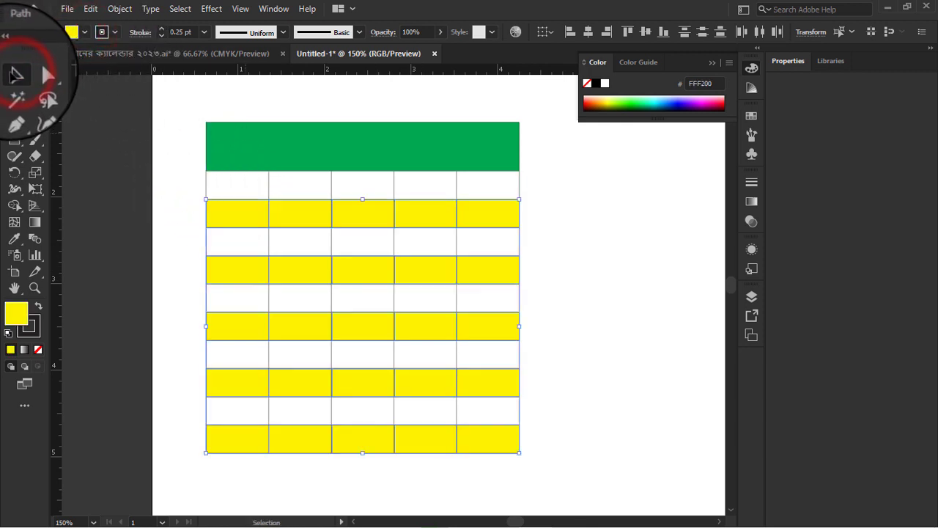
{"action": "left_click", "coordinate": [138, 152]}
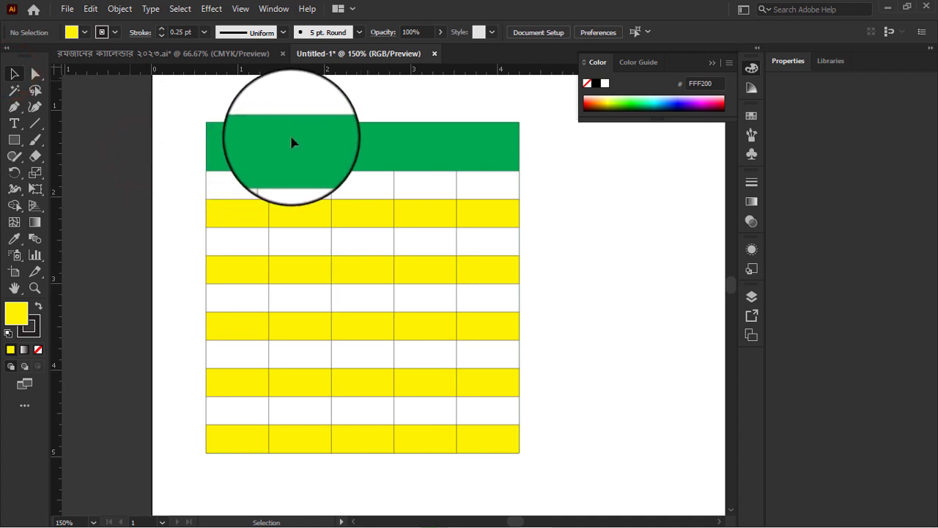
{"action": "left_click_drag", "start_coordinate": [173, 103], "coordinate": [579, 293]}
{"action": "left_click", "coordinate": [583, 294]}
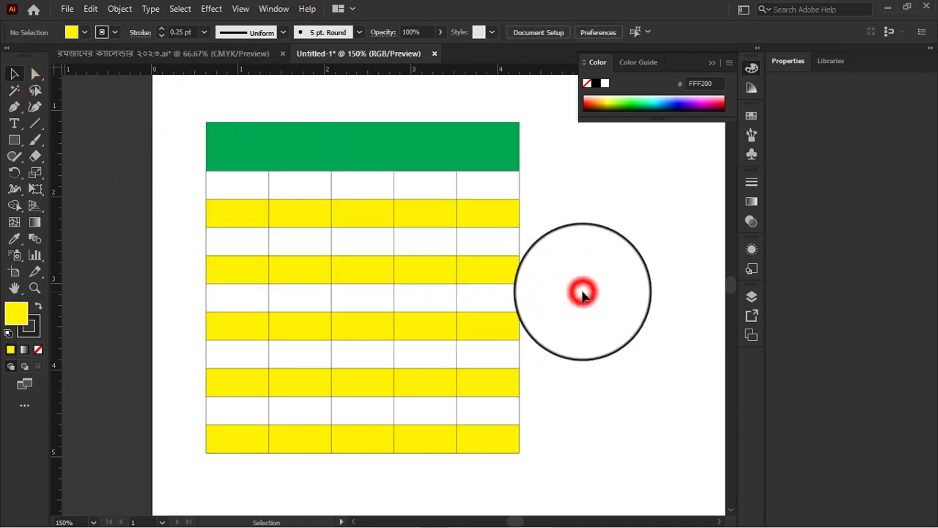
{"action": "left_click", "coordinate": [119, 9]}
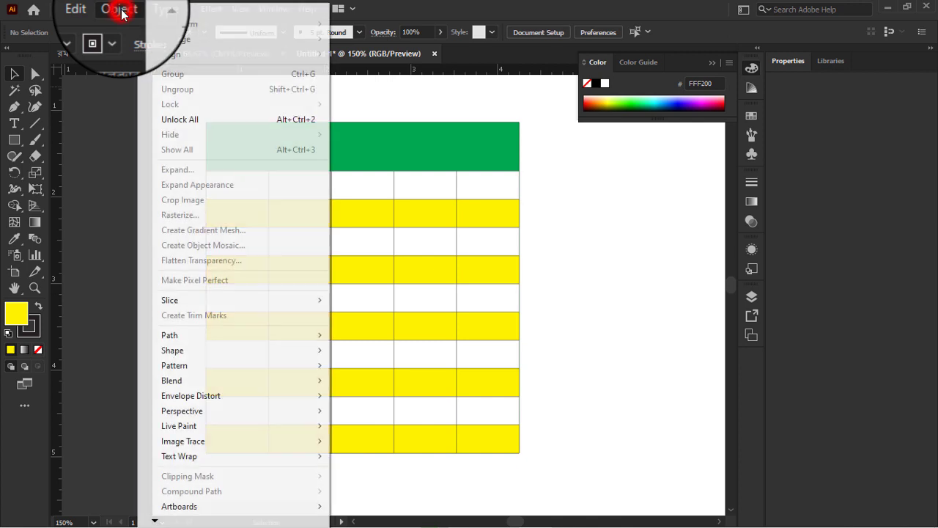
Step: Unlock the background rectangle and round the green header's top corners
{"action": "left_click", "coordinate": [209, 121]}
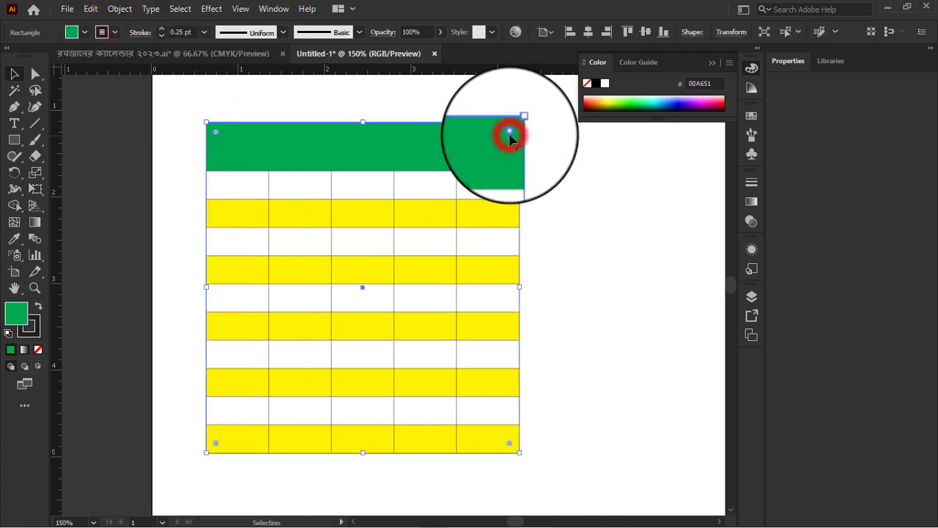
{"action": "left_click", "coordinate": [216, 136]}
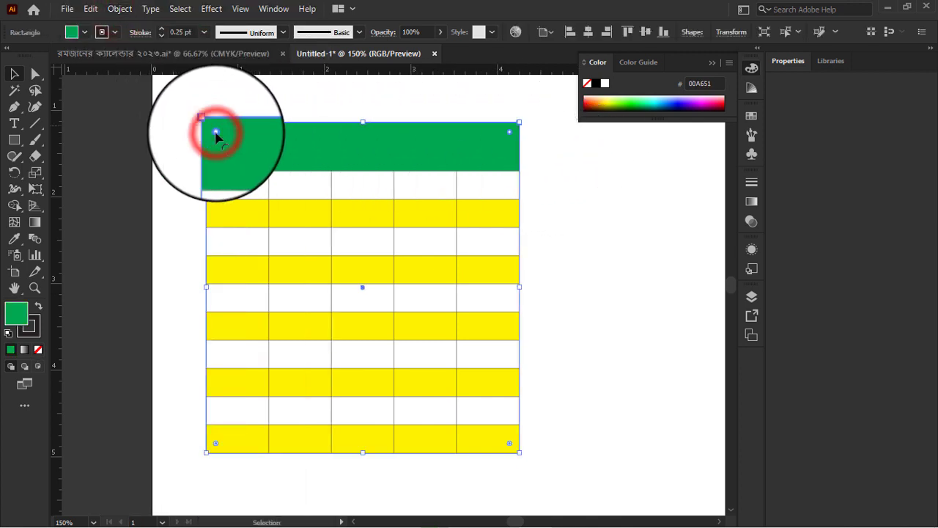
{"action": "left_click_drag", "start_coordinate": [216, 136], "coordinate": [227, 141]}
{"action": "left_click", "coordinate": [590, 204]}
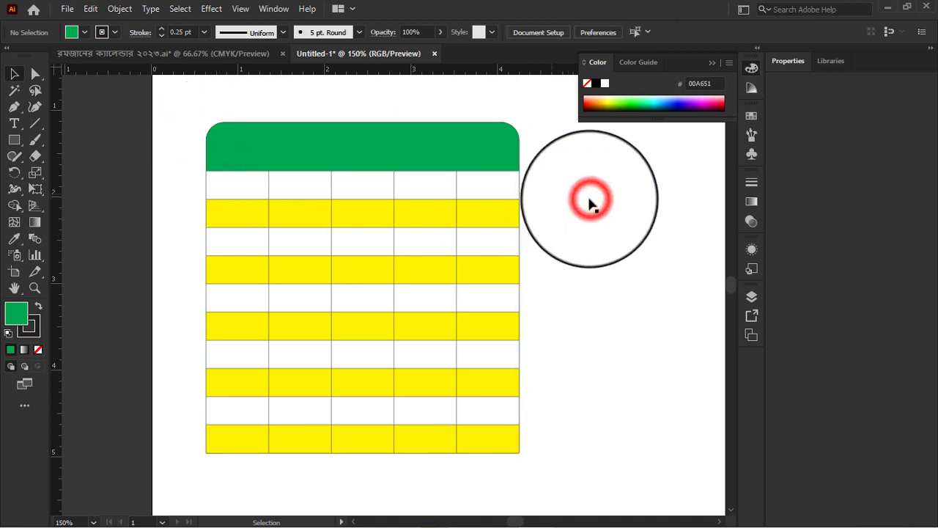
Step: Draw a vertical divider line up through the header at the first column boundary
{"action": "left_click", "coordinate": [35, 124]}
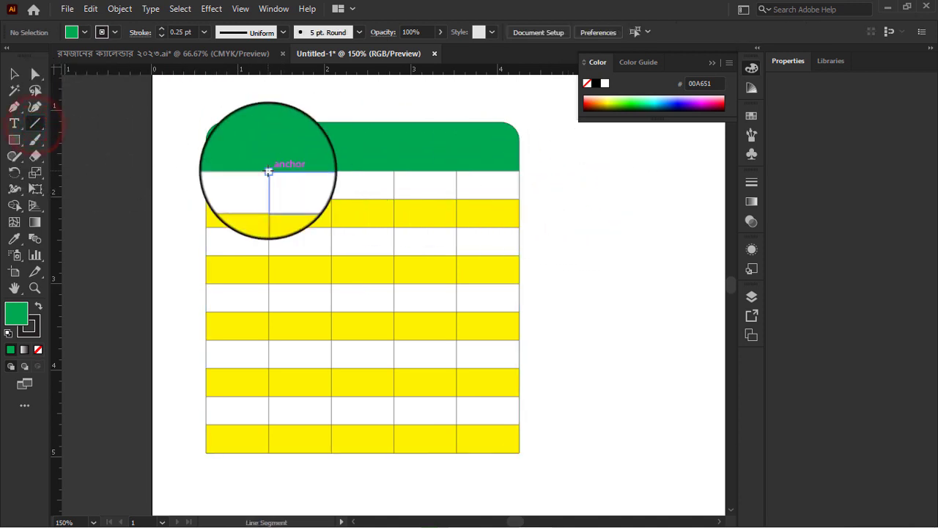
{"action": "left_click_drag", "start_coordinate": [268, 171], "coordinate": [269, 121]}
{"action": "left_click", "coordinate": [15, 74]}
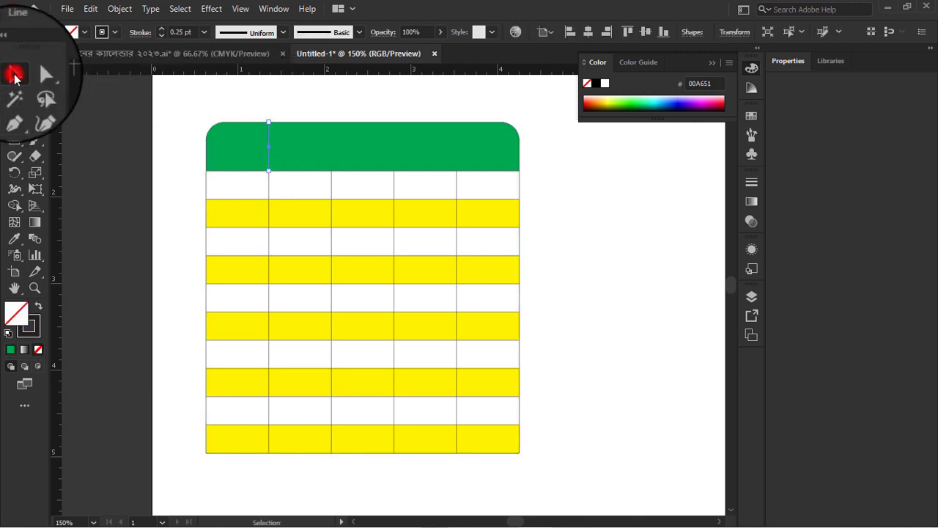
{"action": "left_click", "coordinate": [174, 125]}
{"action": "scroll", "coordinate": [262, 153], "scroll_direction": "up", "scroll_amount": 3}
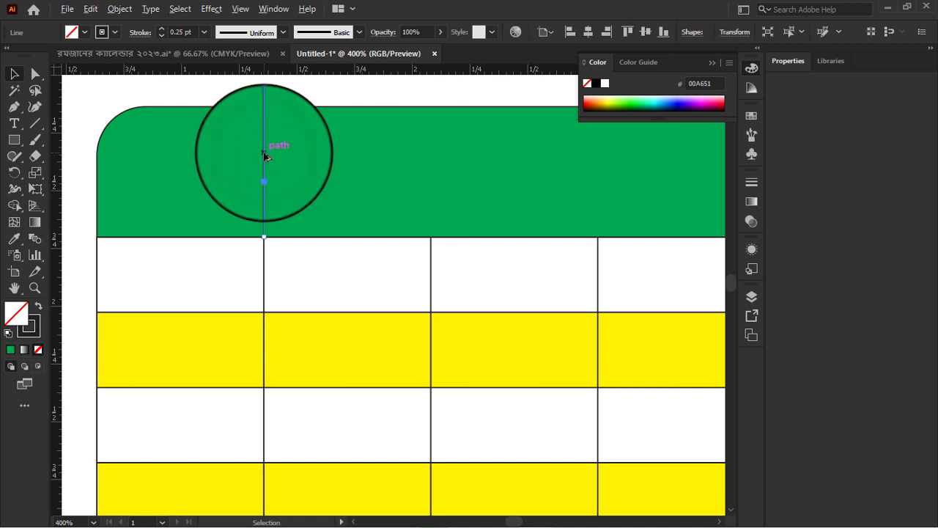
Step: Copy the divider to the remaining column boundaries using Transform Again twice
{"action": "left_click_drag", "start_coordinate": [265, 156], "coordinate": [433, 173]}
{"action": "scroll", "coordinate": [432, 173], "scroll_direction": "down", "scroll_amount": 3}
{"action": "left_click", "coordinate": [120, 9]}
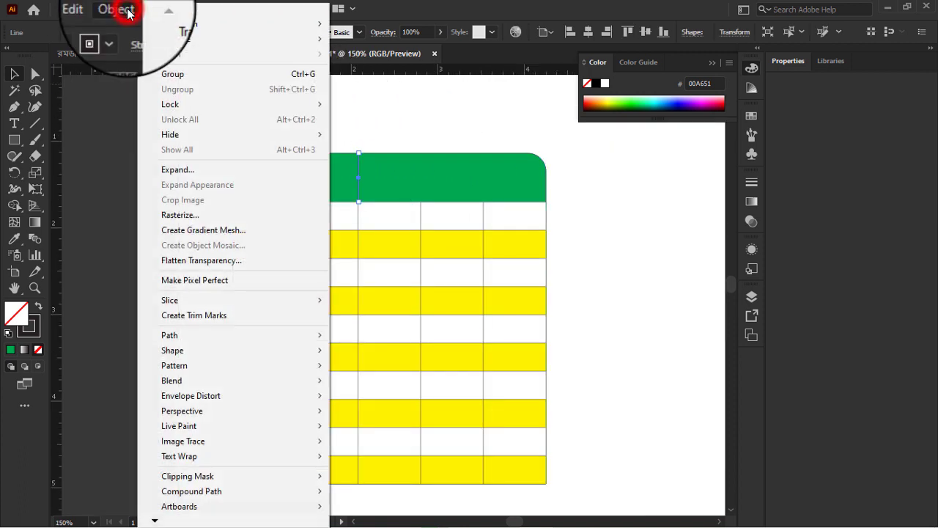
{"action": "left_click", "coordinate": [363, 25]}
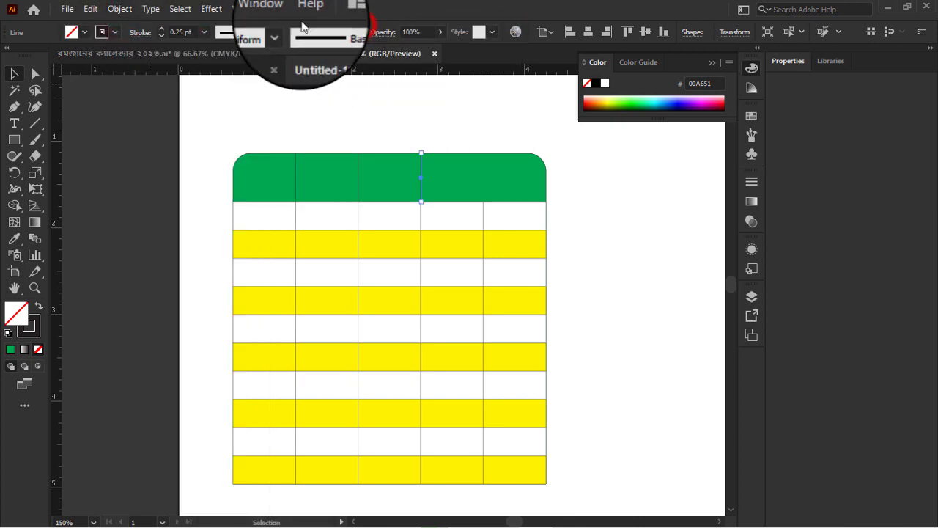
{"action": "left_click", "coordinate": [120, 9]}
{"action": "left_click", "coordinate": [381, 28]}
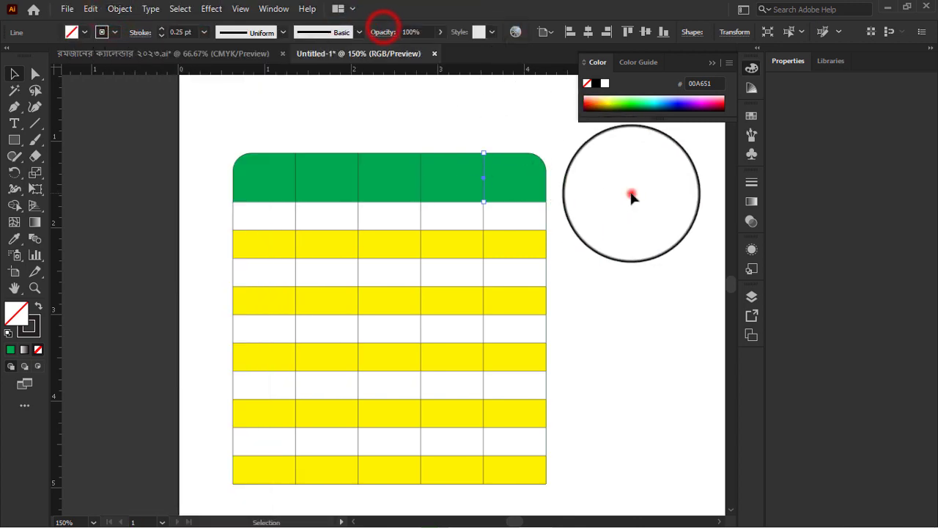
{"action": "left_click", "coordinate": [633, 189]}
{"action": "scroll", "coordinate": [597, 350], "scroll_direction": "down", "scroll_amount": 2}
{"action": "scroll", "coordinate": [596, 353], "scroll_direction": "up", "scroll_amount": 1}
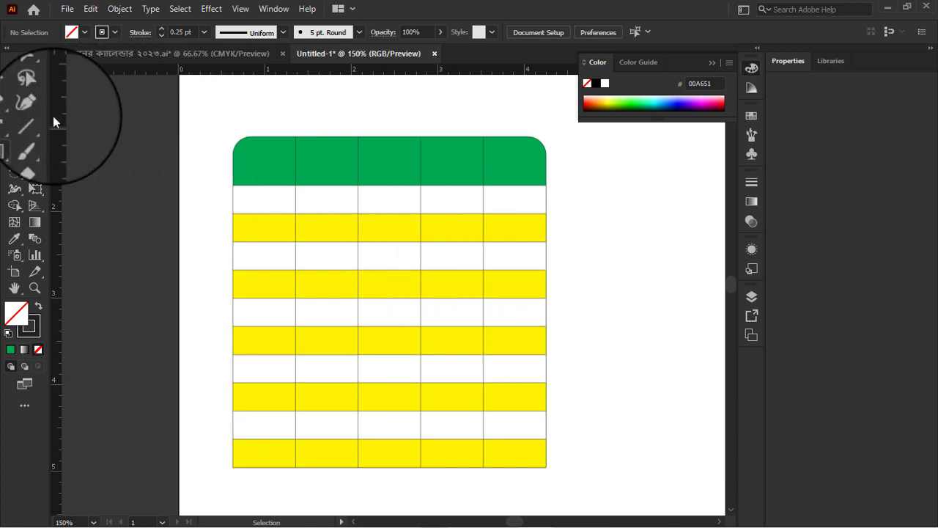
{"action": "left_click", "coordinate": [14, 123]}
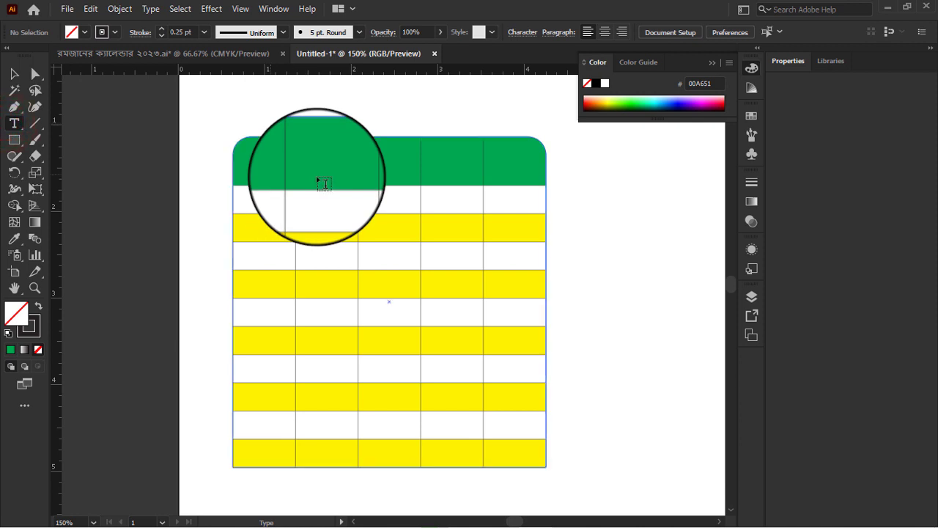
Step: Place placeholder text above the table, enlarge it to about 24 pt, and set SutonnyMJ Bold
{"action": "scroll", "coordinate": [323, 184], "scroll_direction": "up", "scroll_amount": 3}
{"action": "left_click", "coordinate": [284, 156]}
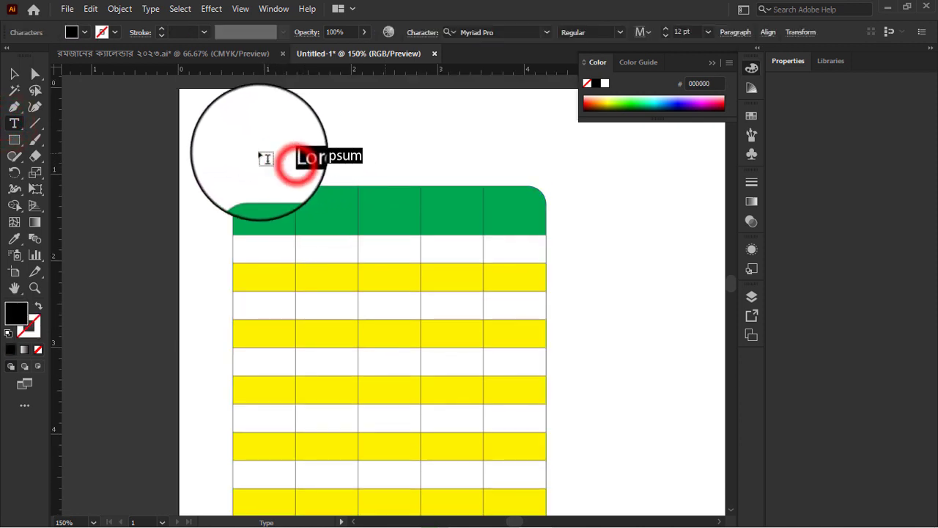
{"action": "left_click", "coordinate": [13, 73]}
{"action": "left_click_drag", "start_coordinate": [363, 163], "coordinate": [440, 179]}
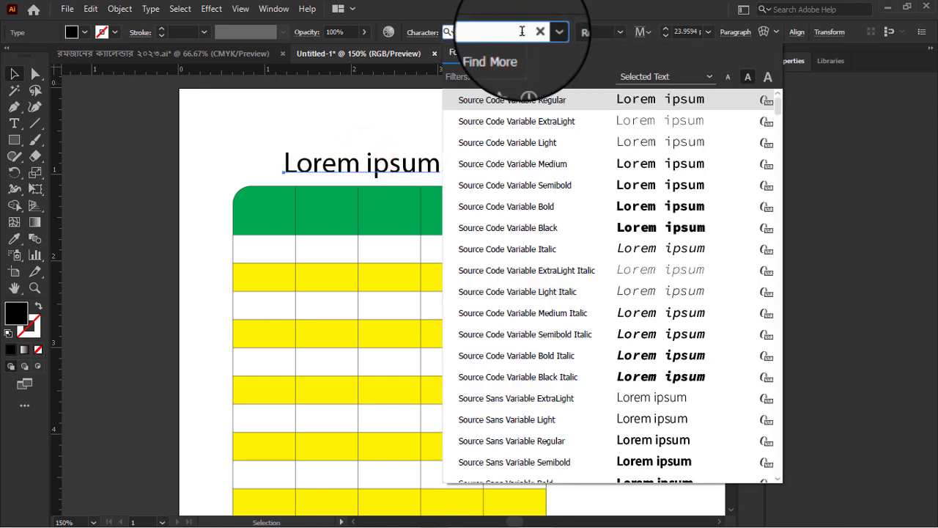
{"action": "type", "text": "sutonny"}
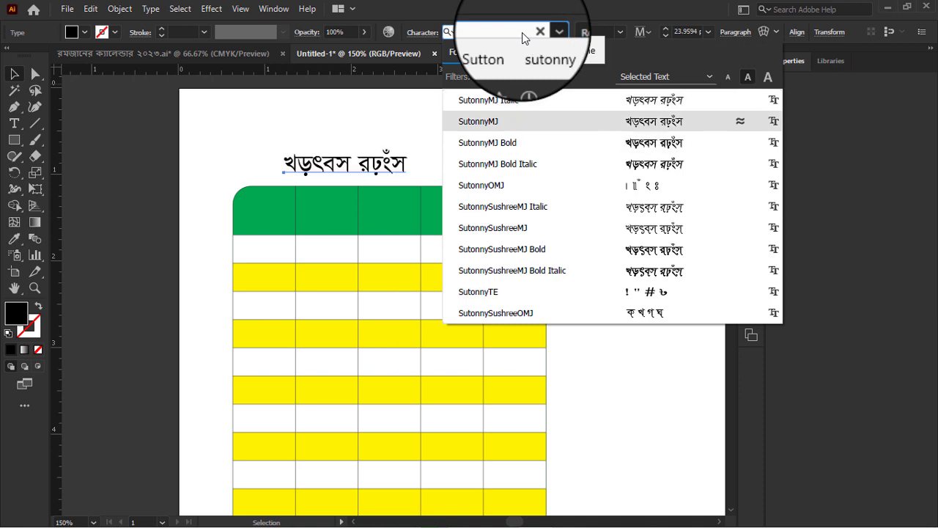
{"action": "left_click", "coordinate": [503, 146]}
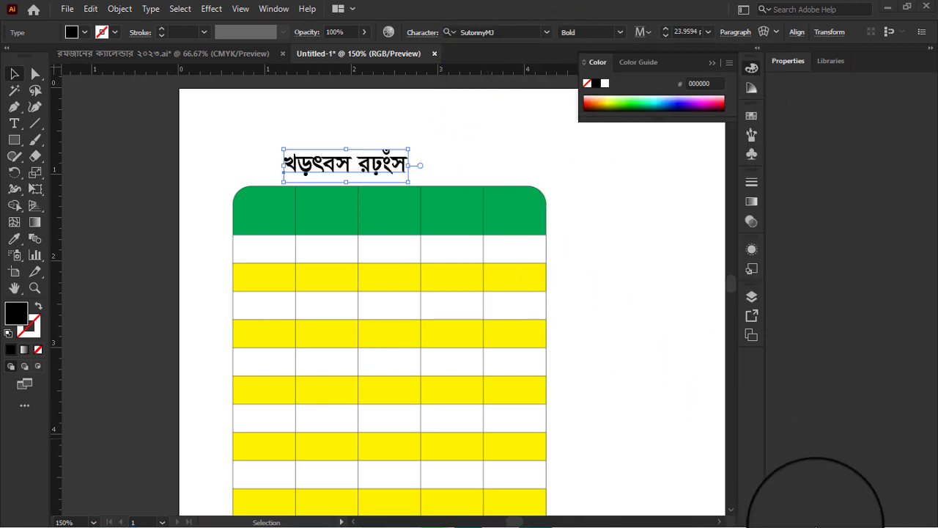
Step: Change the title to 'রহমতের ১০ দিন', centre it above the table, and copy it into the first header cell
{"action": "left_click", "coordinate": [377, 166]}
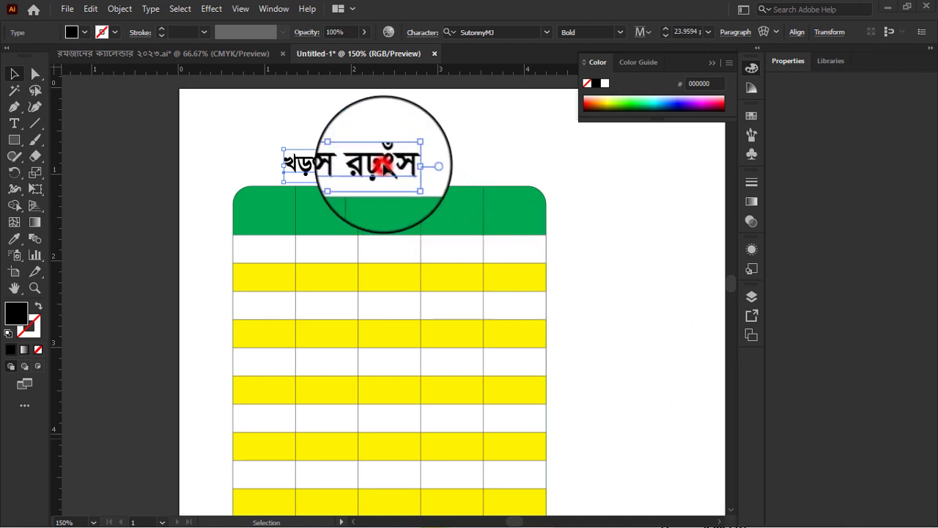
{"action": "triple_click", "coordinate": [394, 167]}
{"action": "type", "text": "র"}
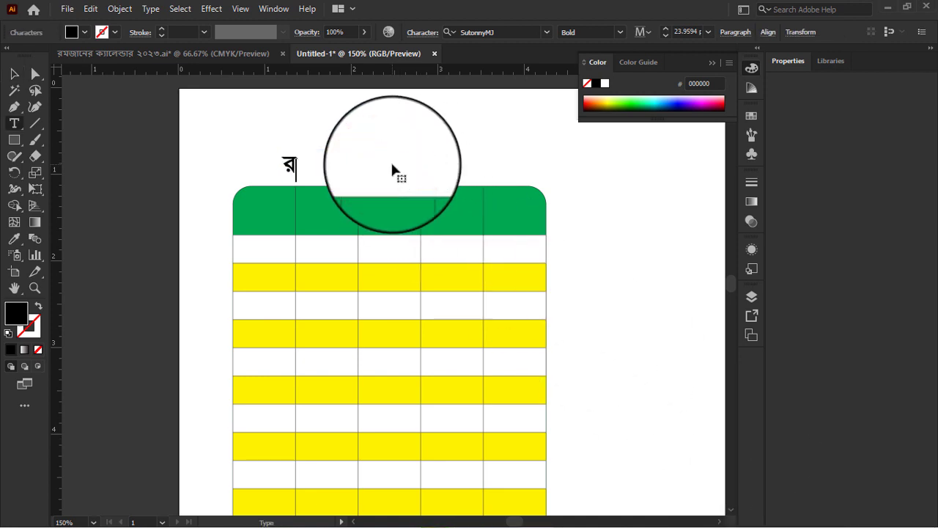
{"action": "type", "text": "হম"}
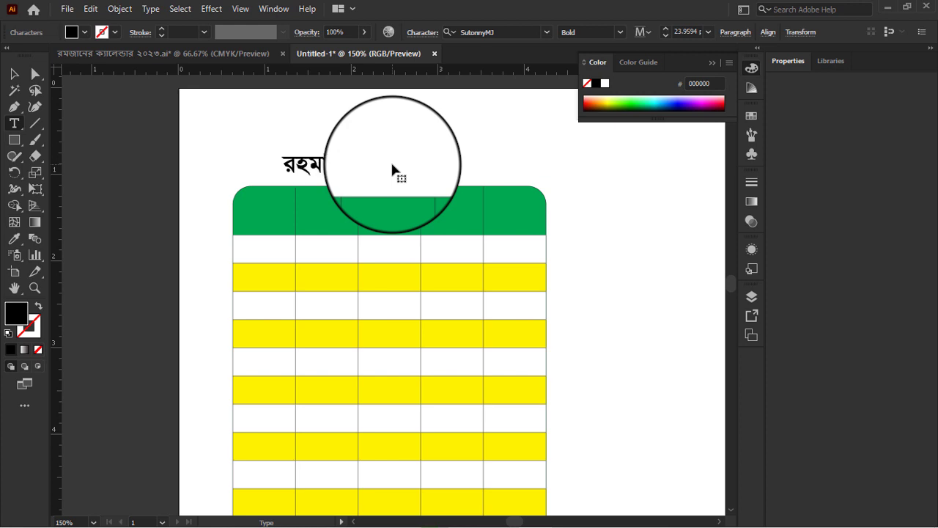
{"action": "type", "text": "র "}
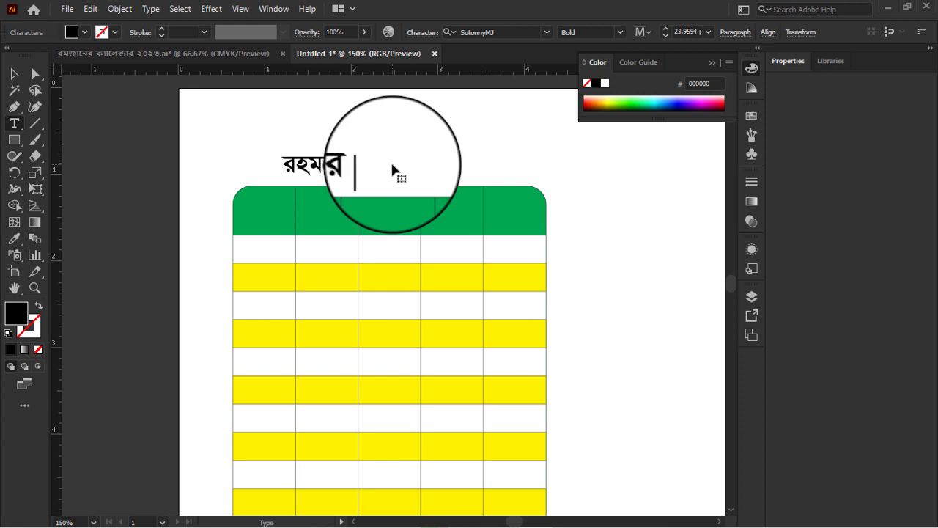
{"action": "type", "text": "১০ দিন"}
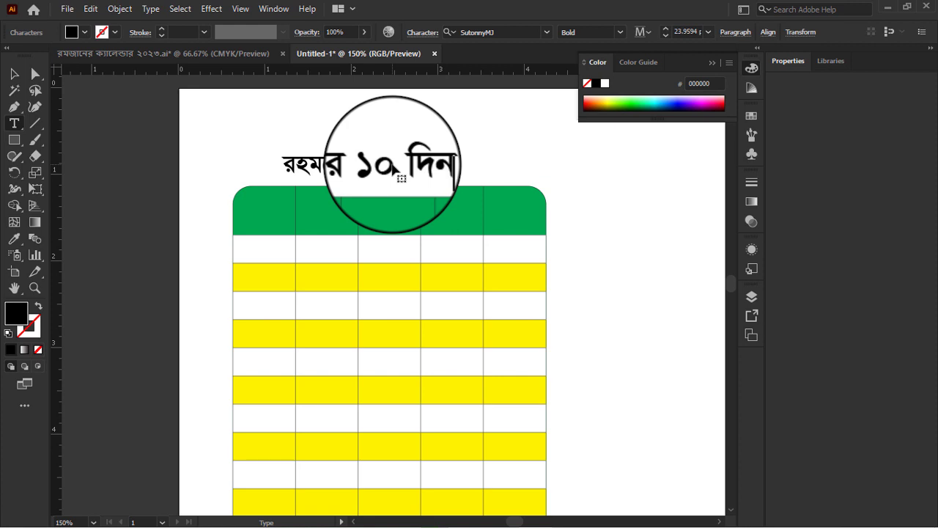
{"action": "left_click", "coordinate": [14, 73]}
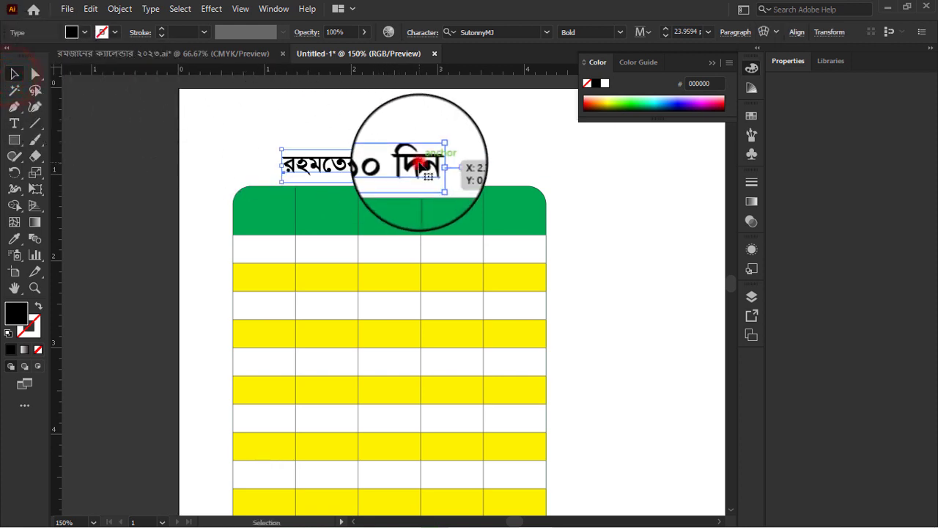
{"action": "left_click_drag", "start_coordinate": [419, 164], "coordinate": [449, 150]}
{"action": "left_click", "coordinate": [636, 207]}
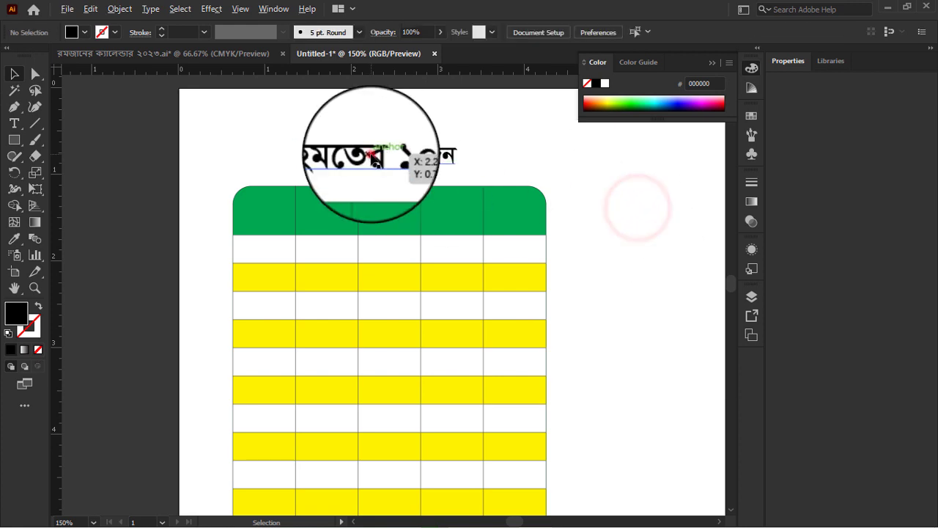
{"action": "mouse_move", "coordinate": [371, 152]}
{"action": "left_mouse_down"}
{"action": "mouse_move", "coordinate": [376, 219]}
{"action": "mouse_move", "coordinate": [291, 220]}
{"action": "left_mouse_up"}
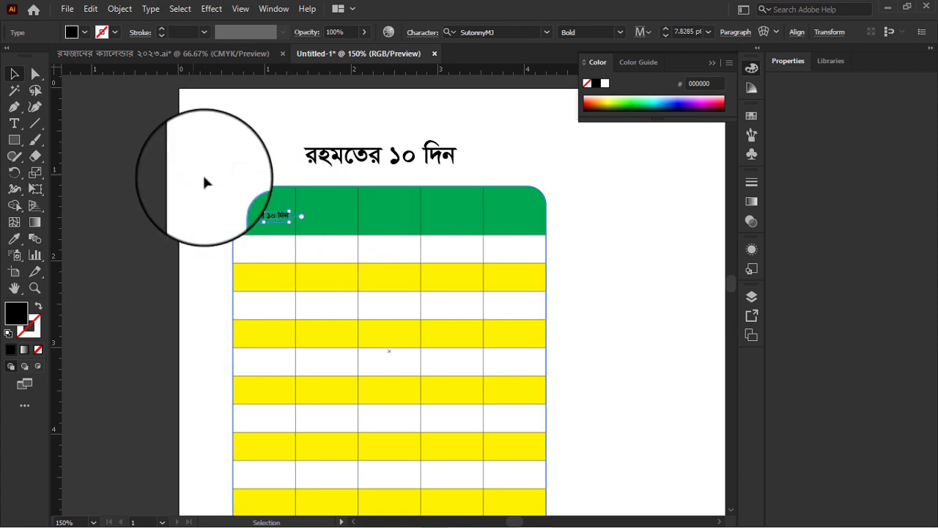
Step: Delete the copied title words from the first header cell
{"action": "left_click", "coordinate": [184, 168]}
{"action": "scroll", "coordinate": [252, 235], "scroll_direction": "up", "scroll_amount": 2}
{"action": "double_click", "coordinate": [289, 214]}
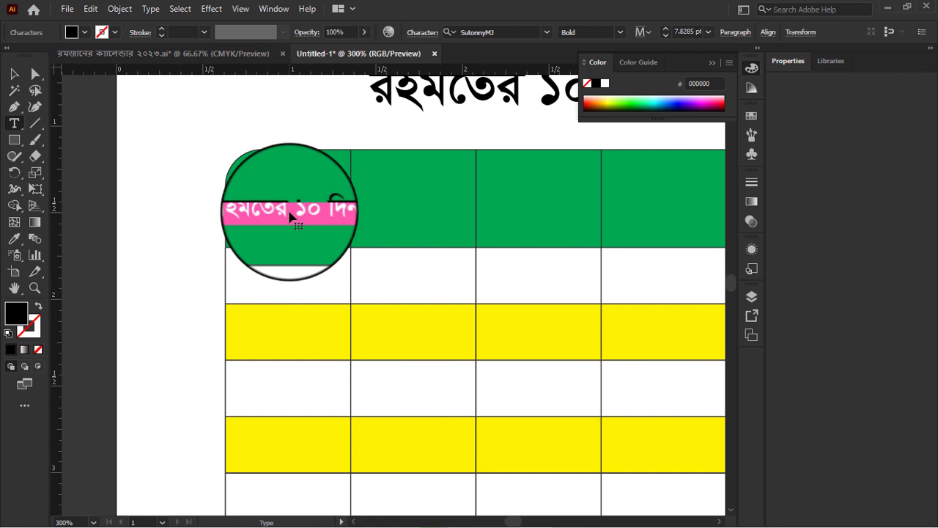
{"action": "key", "text": "BackSpace"}
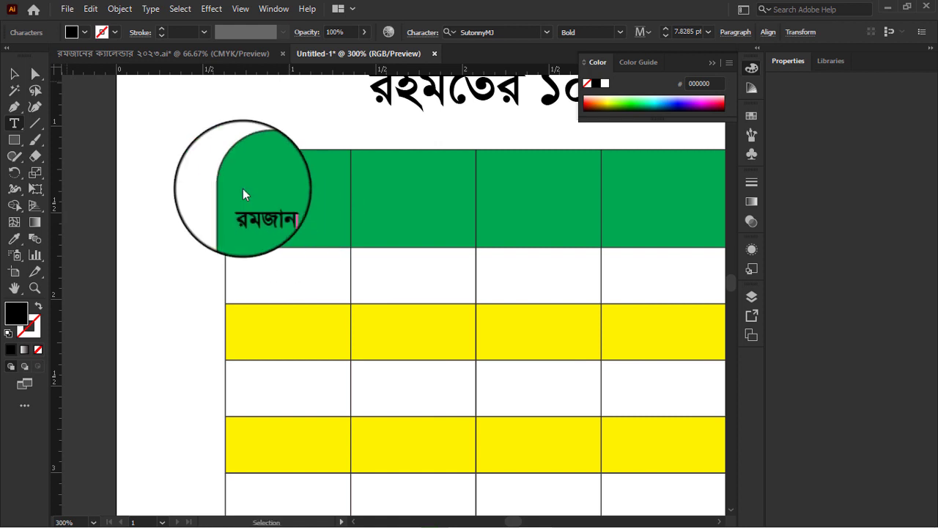
{"action": "left_click", "coordinate": [14, 73]}
{"action": "scroll", "coordinate": [190, 202], "scroll_direction": "down", "scroll_amount": 2}
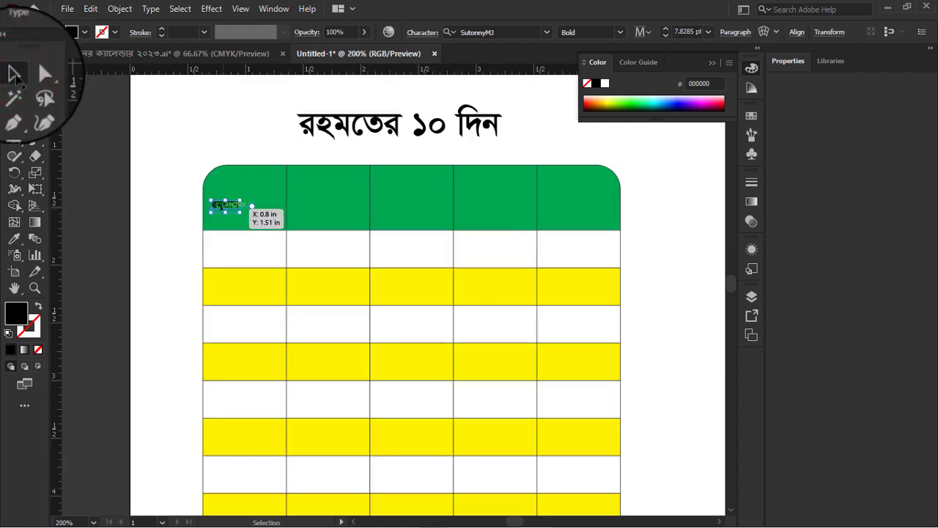
{"action": "left_click", "coordinate": [183, 209]}
Step: Centre the রমজান label horizontally over the first column's cell
{"action": "scroll", "coordinate": [218, 244], "scroll_direction": "up", "scroll_amount": 1}
{"action": "scroll", "coordinate": [218, 244], "scroll_direction": "up", "scroll_amount": 2}
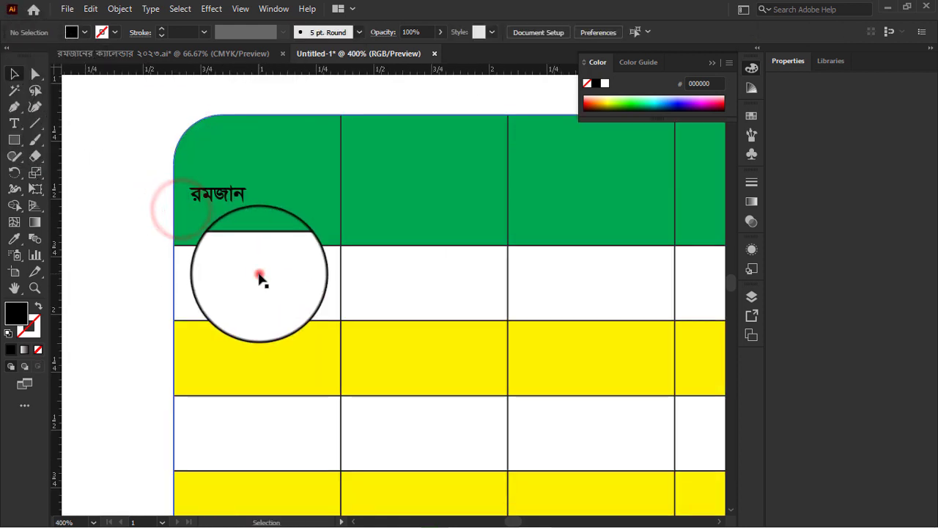
{"action": "left_click", "coordinate": [264, 285]}
{"action": "left_click", "coordinate": [226, 194], "text": "shift"}
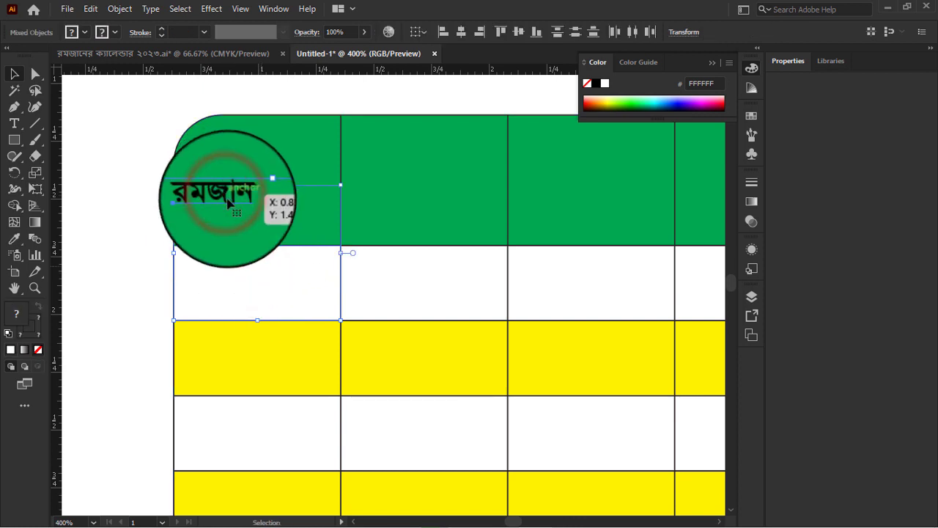
{"action": "left_click", "coordinate": [262, 272]}
{"action": "left_click", "coordinate": [461, 33]}
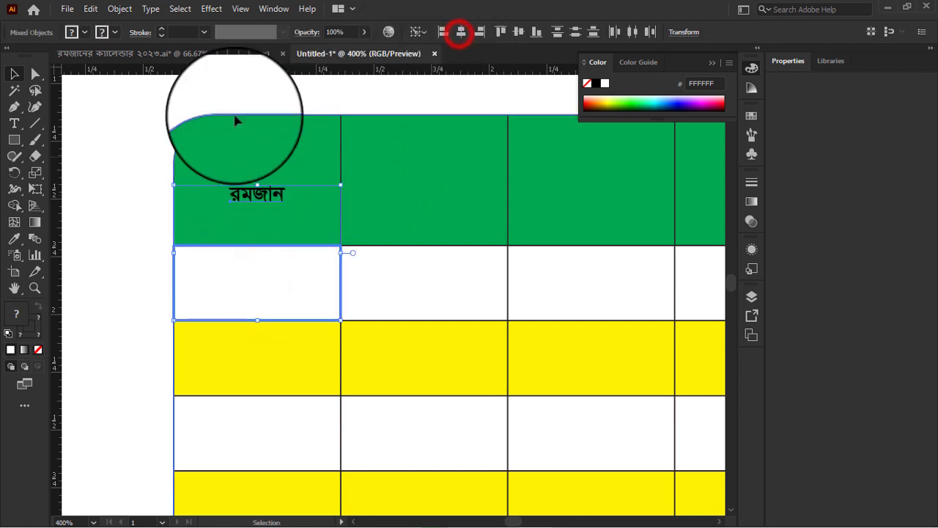
{"action": "left_click", "coordinate": [119, 155]}
Step: Make the রমজান label white
{"action": "scroll", "coordinate": [121, 152], "scroll_direction": "down", "scroll_amount": 1}
{"action": "scroll", "coordinate": [144, 173], "scroll_direction": "down", "scroll_amount": 1}
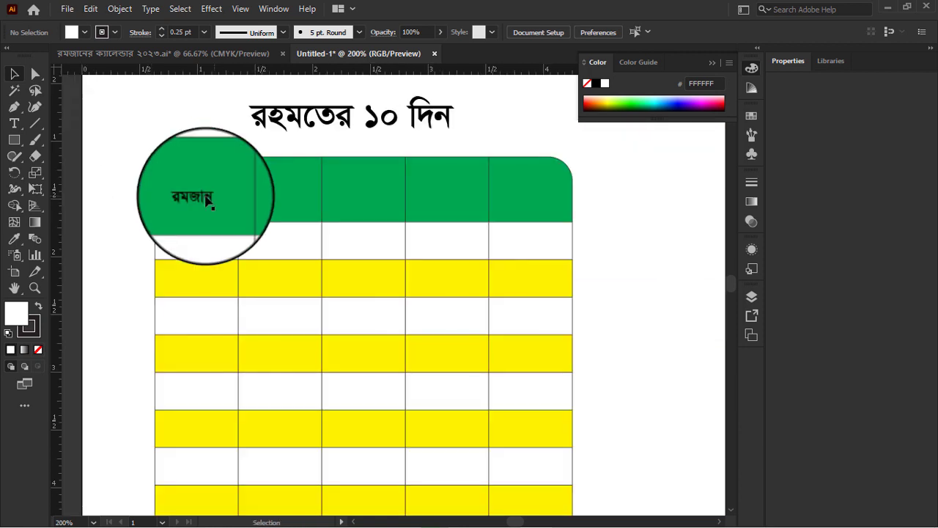
{"action": "left_click", "coordinate": [208, 200]}
{"action": "left_click", "coordinate": [84, 33]}
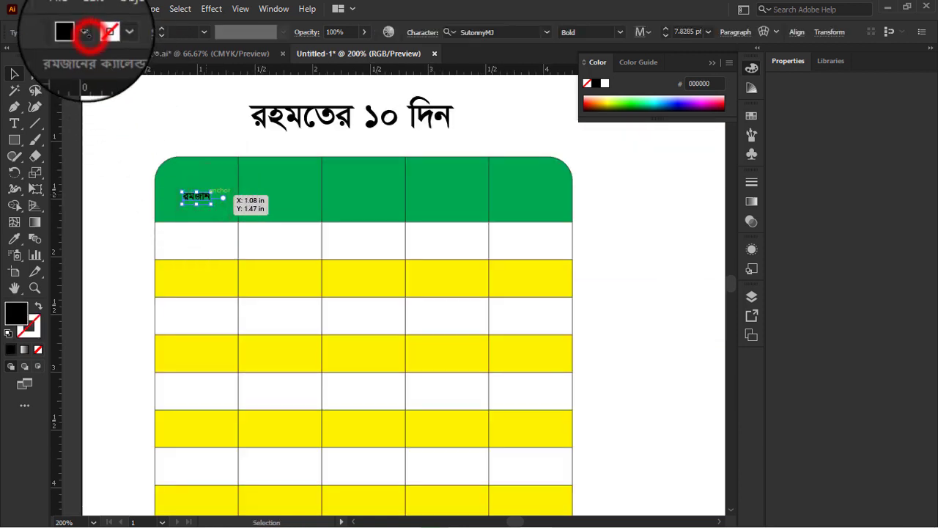
{"action": "left_click", "coordinate": [37, 63]}
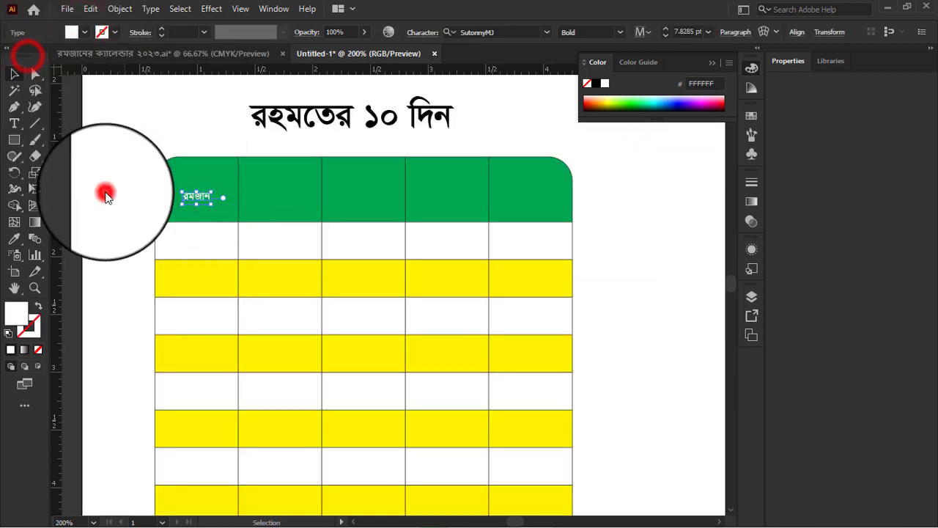
{"action": "left_click", "coordinate": [108, 197]}
Step: Set রমজান to 14 pt, align it in its header cell, and copy it to the next column
{"action": "scroll", "coordinate": [168, 201], "scroll_direction": "up", "scroll_amount": 2}
{"action": "left_click", "coordinate": [245, 184]}
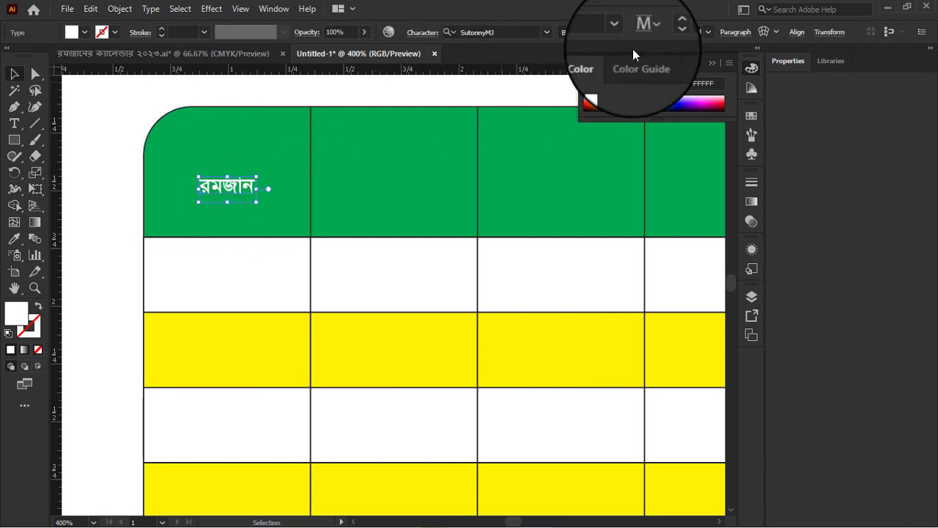
{"action": "key", "text": "ctrl+t"}
{"action": "left_click", "coordinate": [550, 186]}
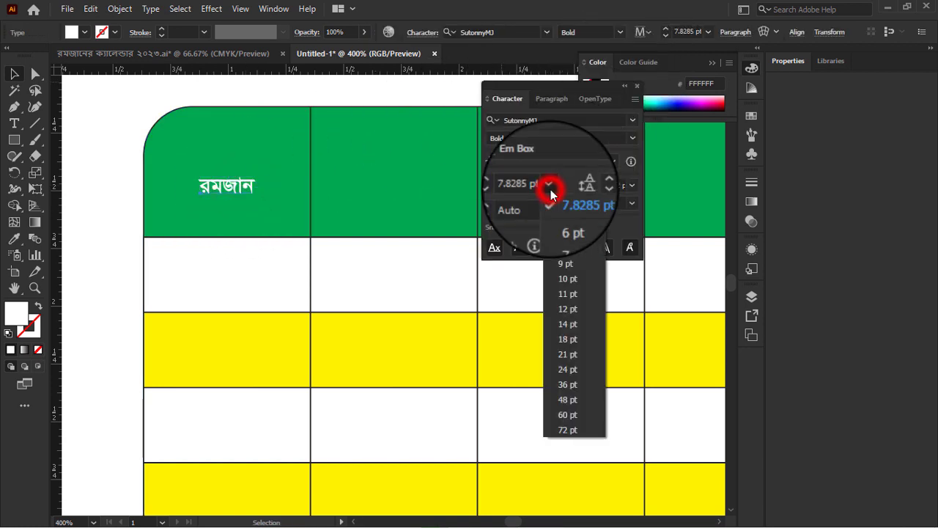
{"action": "left_click", "coordinate": [571, 325]}
{"action": "left_click", "coordinate": [196, 274], "text": "shift"}
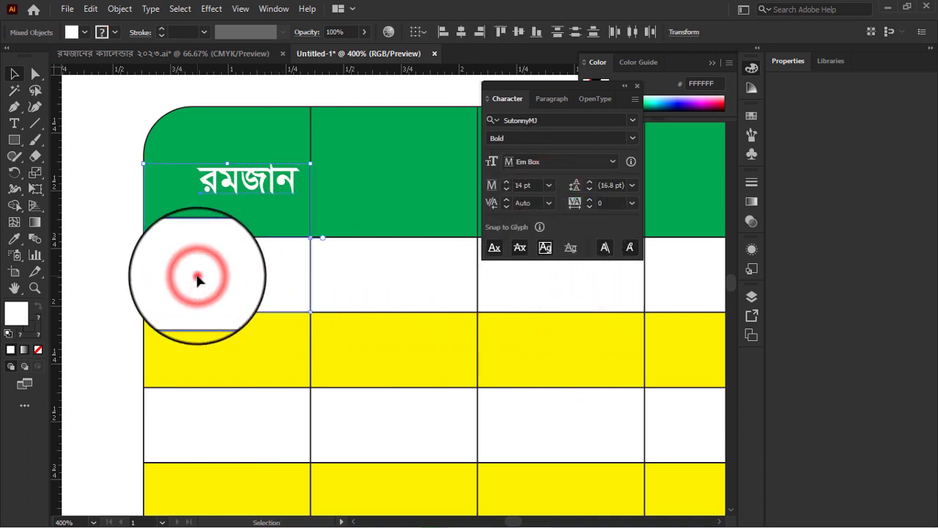
{"action": "left_click", "coordinate": [444, 31]}
{"action": "left_click", "coordinate": [138, 94]}
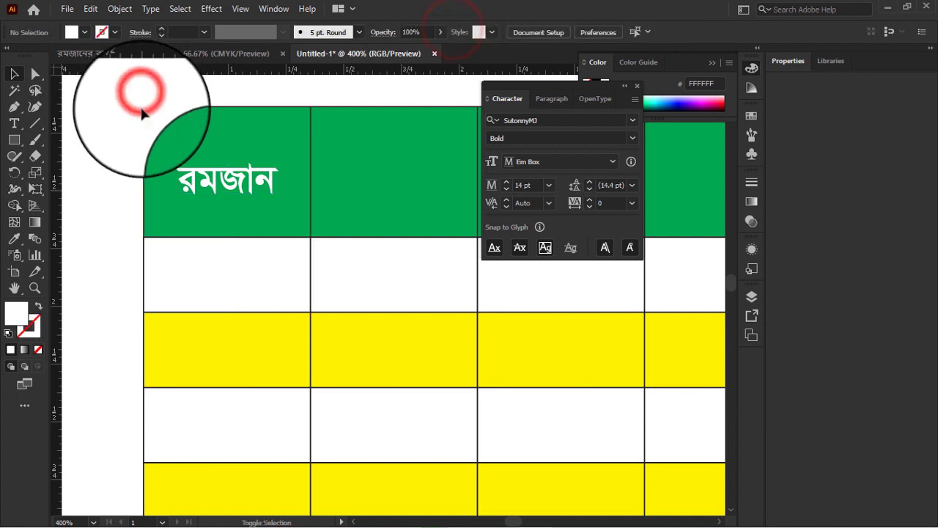
{"action": "key", "text": "ctrl+minus"}
{"action": "key", "text": "ctrl+minus"}
{"action": "key", "text": "ctrl+minus"}
{"action": "left_click_drag", "start_coordinate": [150, 200], "coordinate": [233, 201]}
Step: Repeat the label copy across the header columns and retype the second one as তারিখ
{"action": "key", "text": "ctrl+d"}
{"action": "key", "text": "ctrl+d"}
{"action": "key", "text": "ctrl+d"}
{"action": "left_click", "coordinate": [459, 259]}
{"action": "key", "text": "ctrl+plus"}
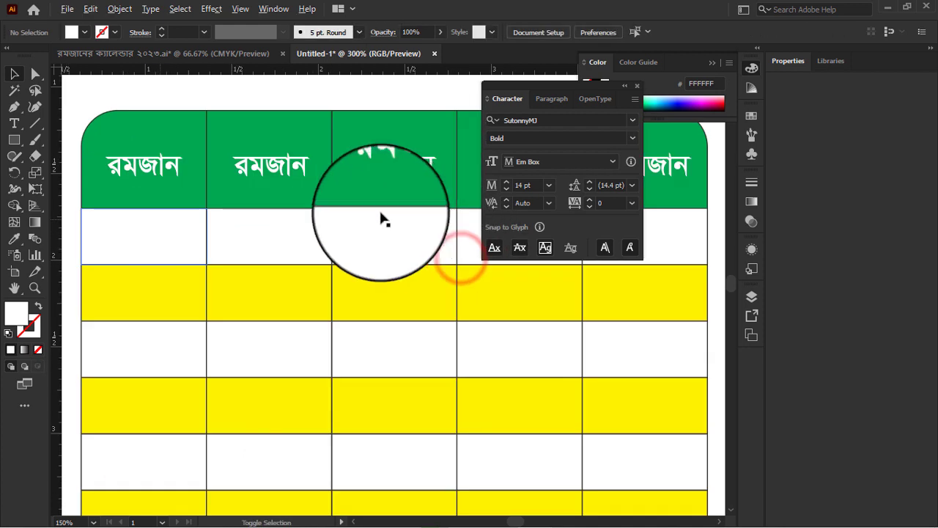
{"action": "double_click", "coordinate": [298, 167]}
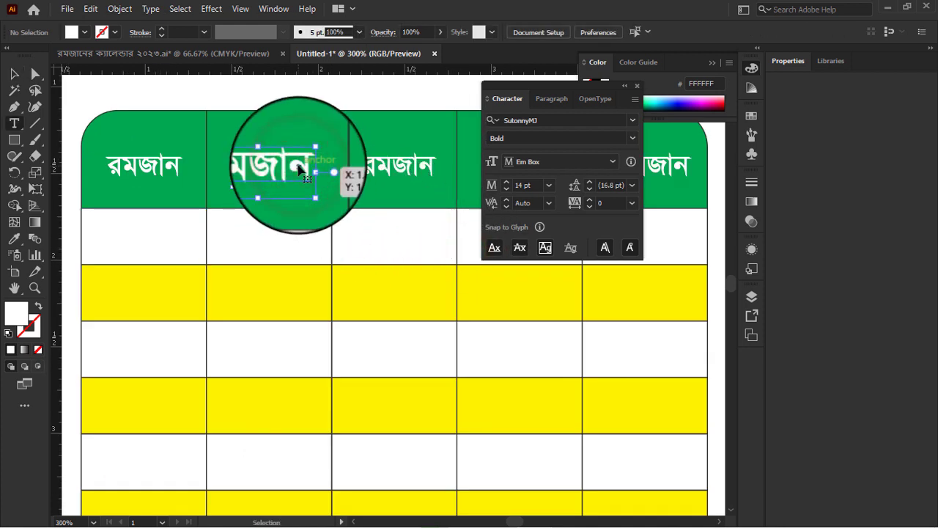
{"action": "double_click", "coordinate": [301, 168]}
{"action": "type", "text": "w"}
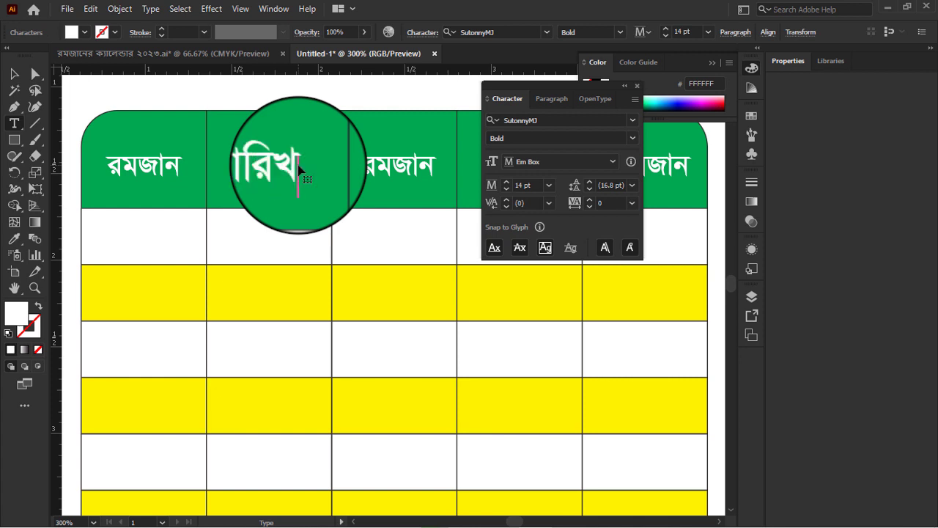
{"action": "left_click", "coordinate": [14, 73]}
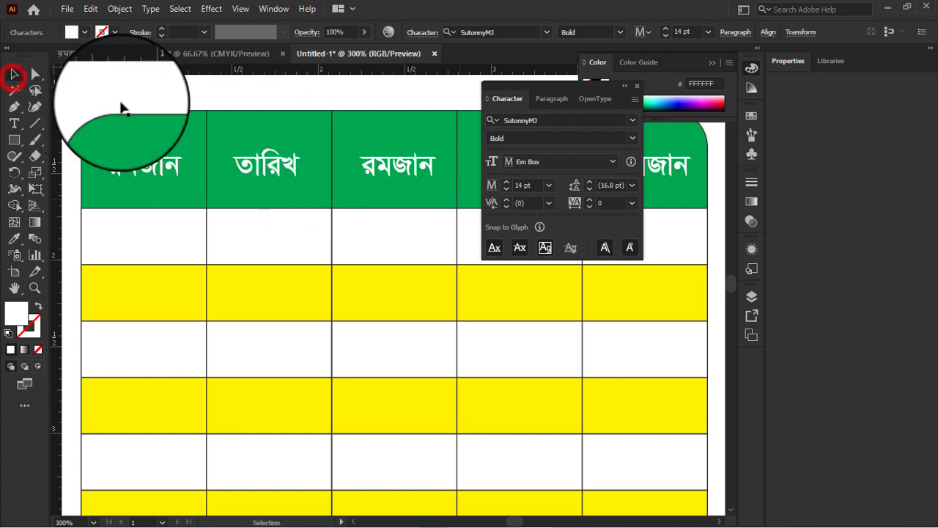
Step: Retype the third and fourth header labels as বার and সাহরীর শেষ সময়
{"action": "double_click", "coordinate": [383, 168]}
{"action": "double_click", "coordinate": [385, 172]}
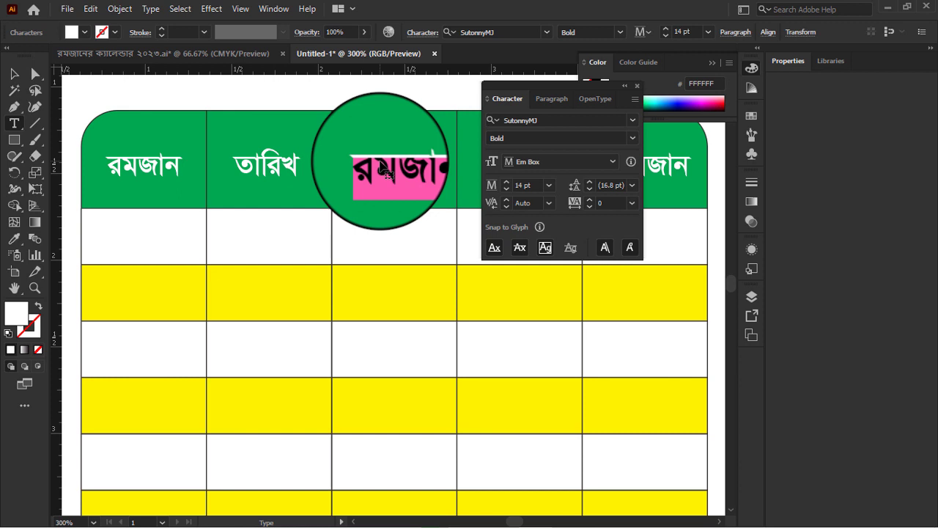
{"action": "type", "text": "ev"}
{"action": "key", "text": "ctrl+minus"}
{"action": "key", "text": "ctrl+minus"}
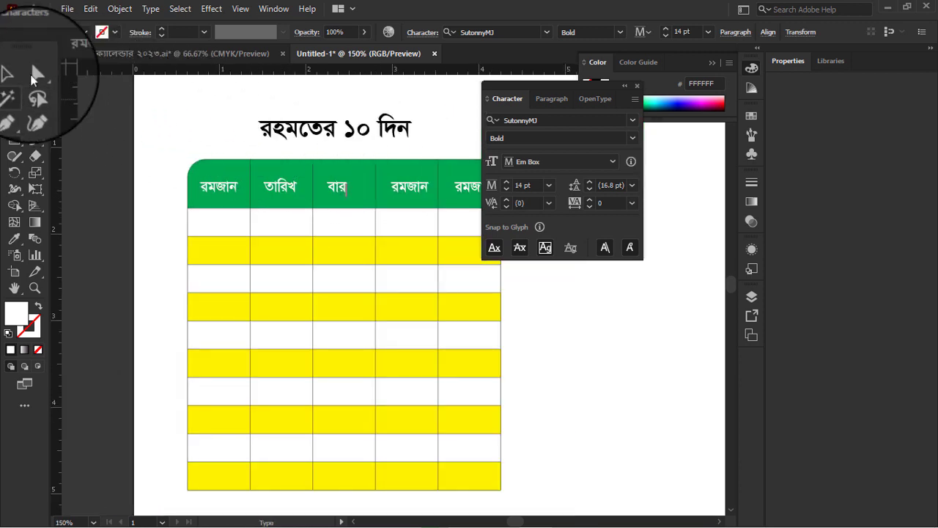
{"action": "left_click", "coordinate": [14, 74]}
{"action": "key", "text": "ctrl+plus"}
{"action": "key", "text": "ctrl+plus"}
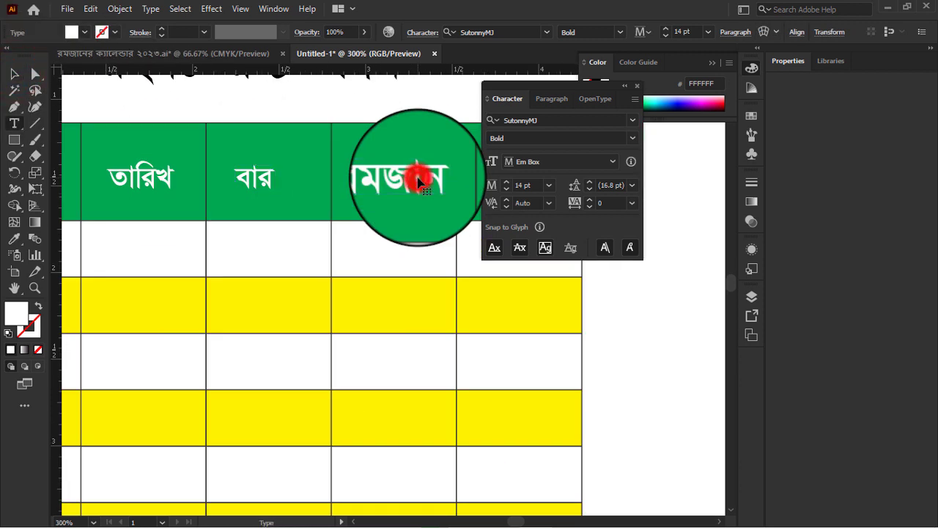
{"action": "double_click", "coordinate": [420, 182]}
{"action": "type", "text": "াহ্রীর"}
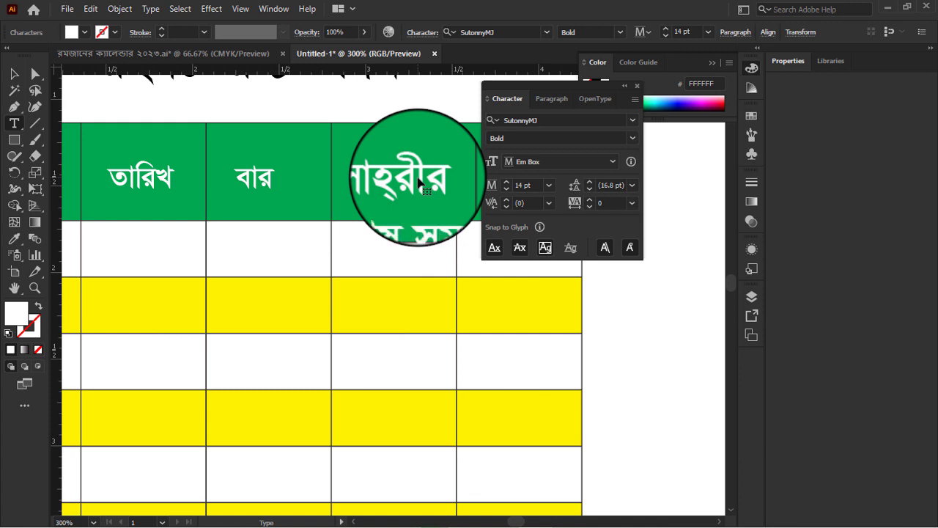
{"action": "left_click", "coordinate": [15, 76]}
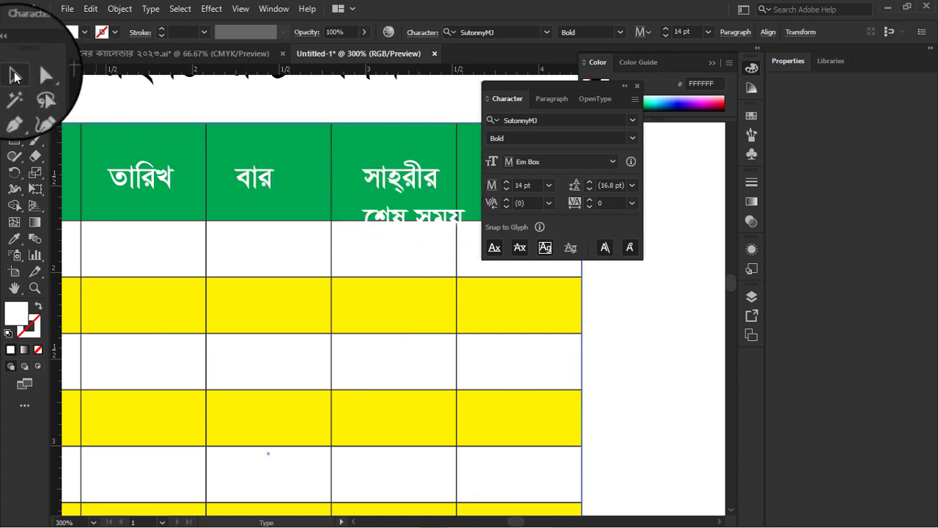
Step: Give the সাহরীর শেষ সময় header 11 pt leading and centre it in its cell
{"action": "left_click", "coordinate": [15, 76]}
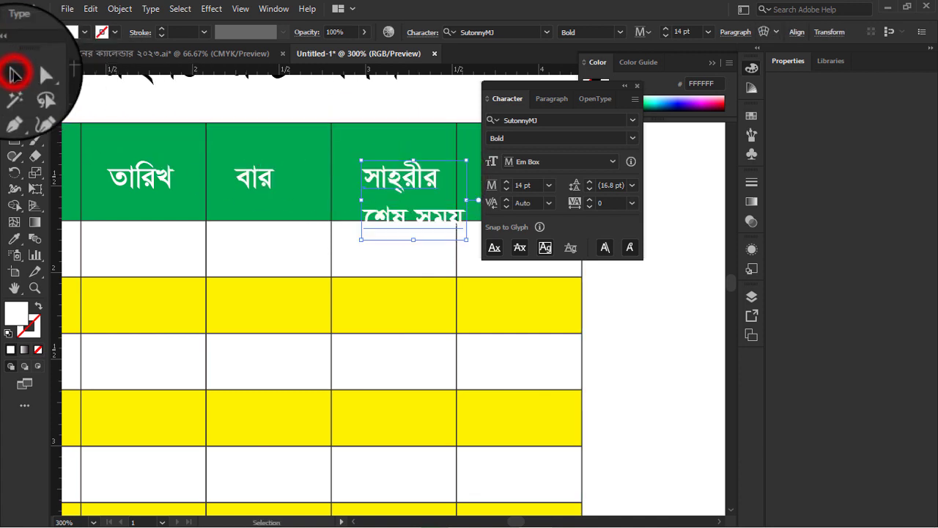
{"action": "left_click", "coordinate": [635, 105]}
{"action": "left_click", "coordinate": [677, 103]}
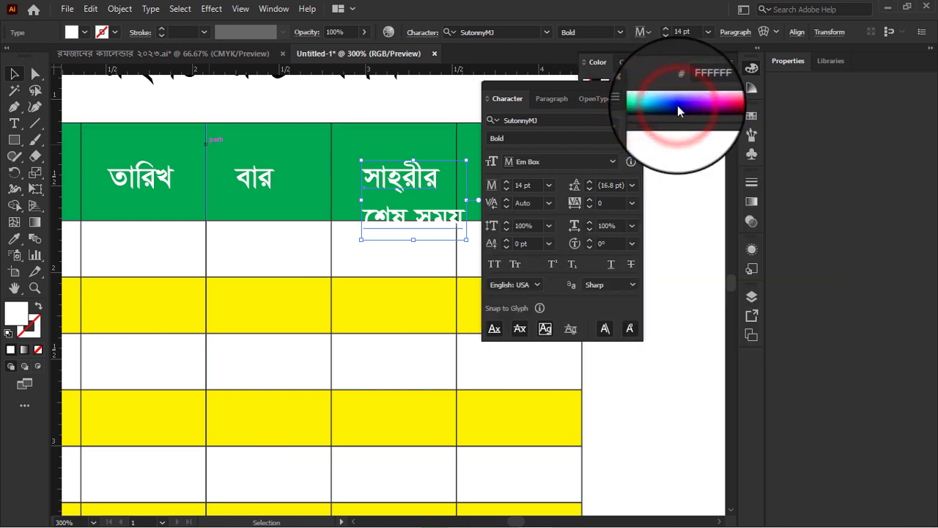
{"action": "left_click", "coordinate": [632, 184]}
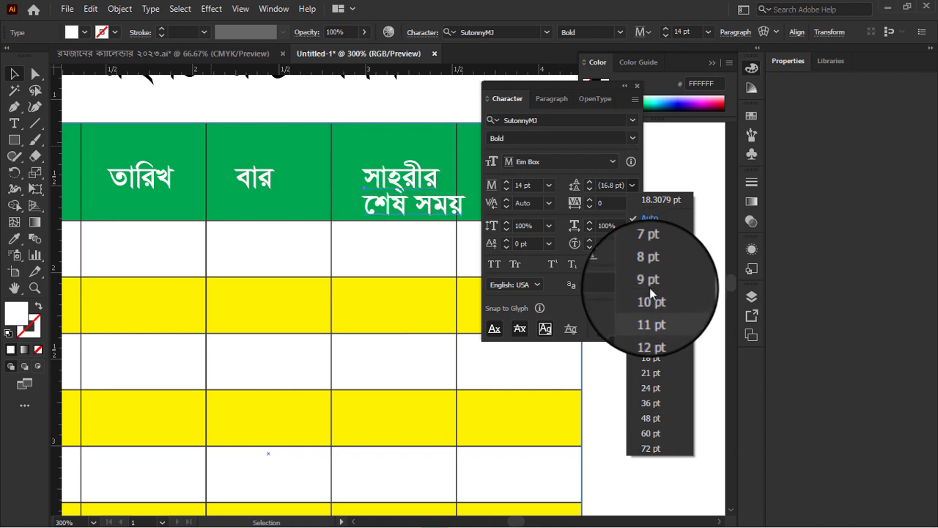
{"action": "left_click", "coordinate": [650, 311]}
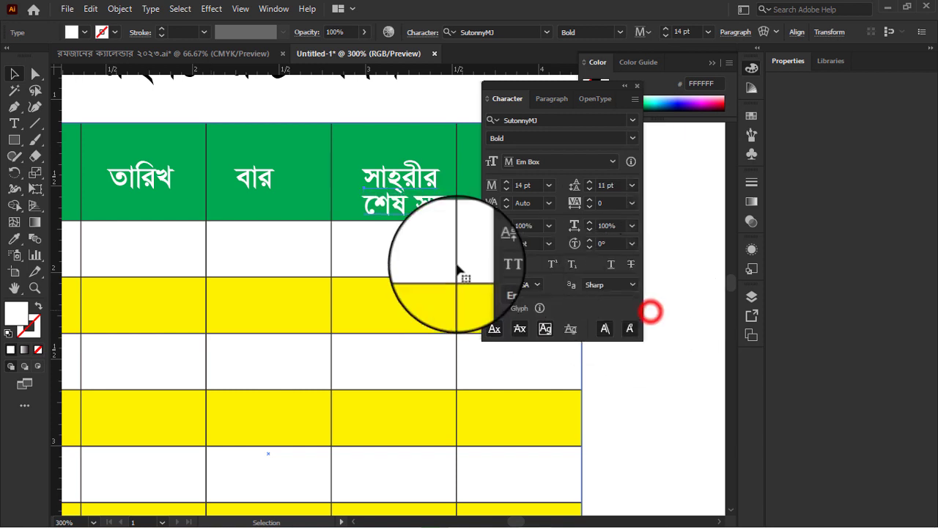
{"action": "left_click", "coordinate": [380, 243], "text": "shift"}
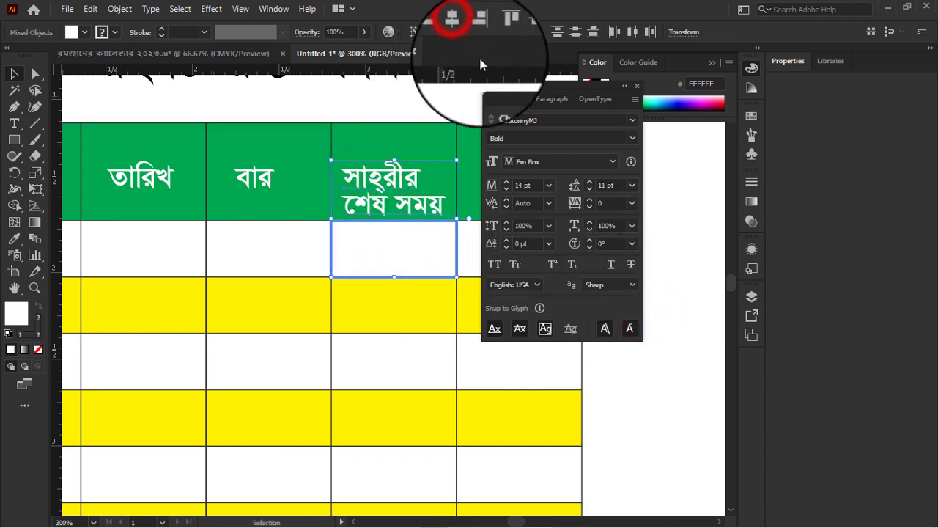
{"action": "left_click", "coordinate": [670, 342]}
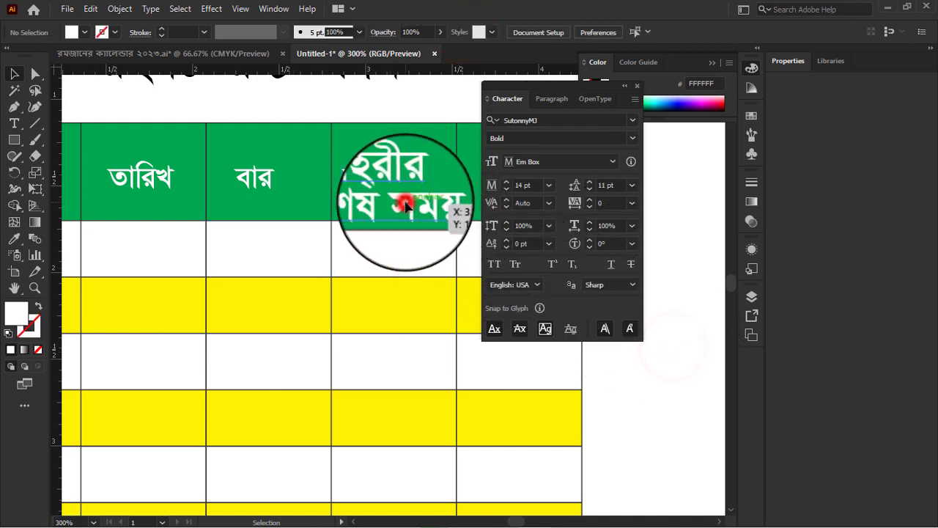
{"action": "left_click_drag", "start_coordinate": [405, 206], "coordinate": [405, 185]}
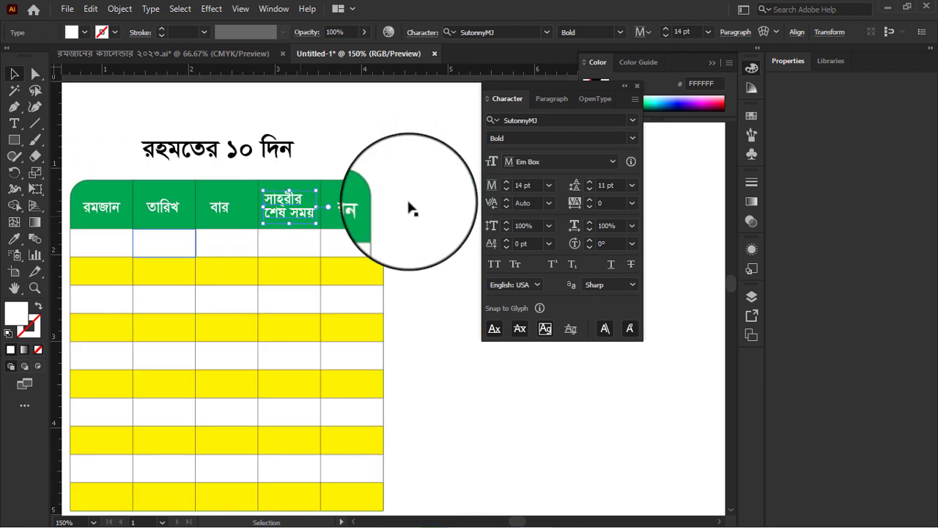
{"action": "left_click", "coordinate": [408, 208]}
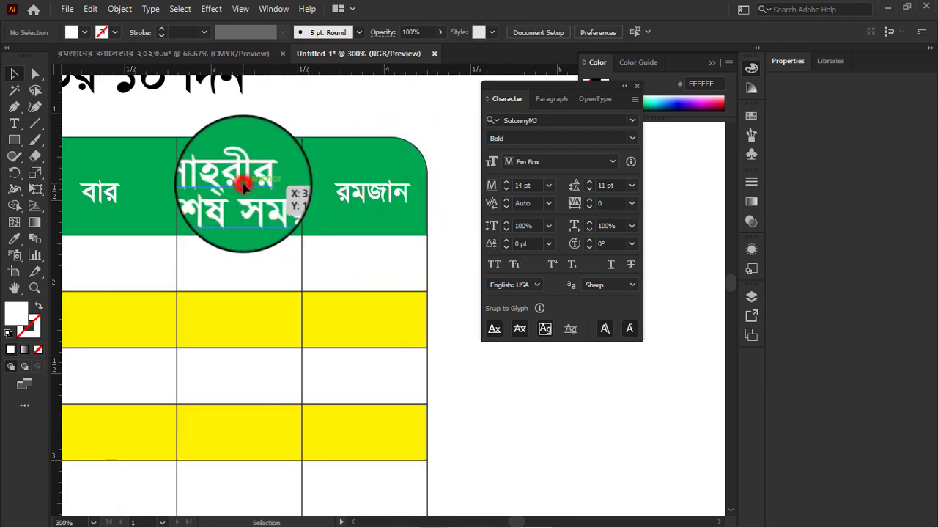
Step: Centre-align the সাহরীর শেষ সময় lines and centre the text over its cell
{"action": "left_click", "coordinate": [244, 188]}
{"action": "left_click", "coordinate": [550, 99]}
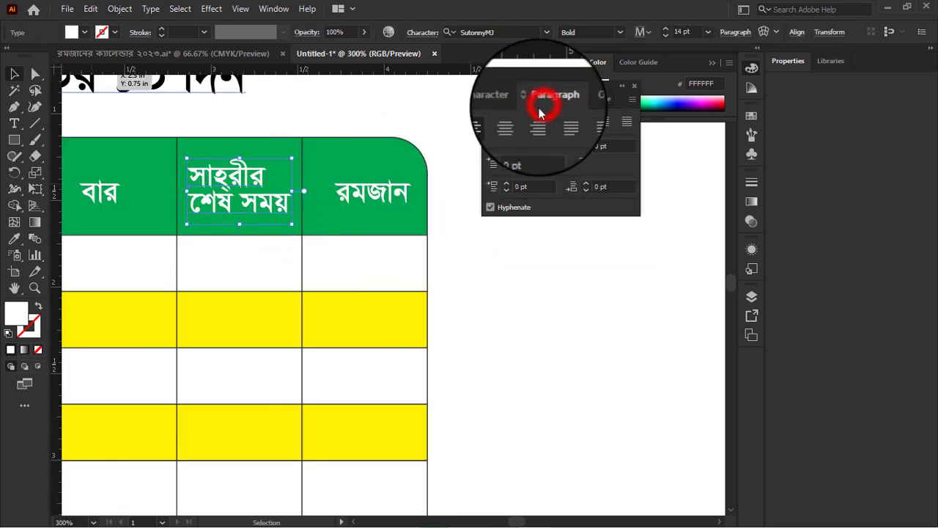
{"action": "left_click", "coordinate": [517, 121]}
{"action": "left_click", "coordinate": [264, 260], "text": "shift"}
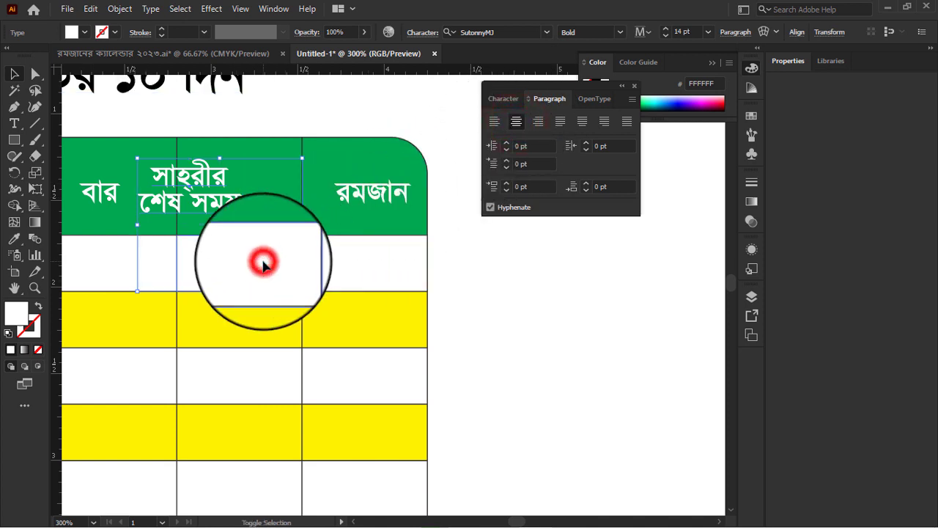
{"action": "left_click", "coordinate": [461, 32]}
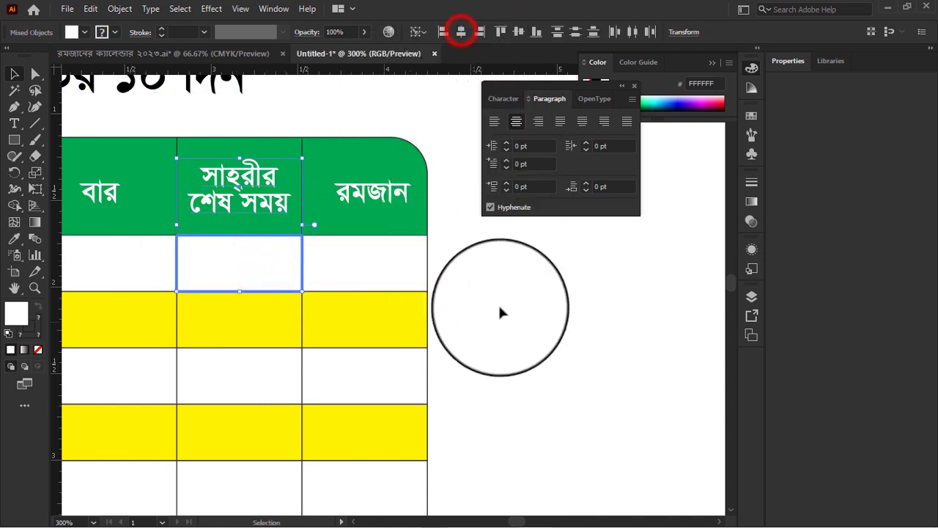
{"action": "left_click", "coordinate": [501, 317]}
Step: Retype the last header as ইফতারের সময় with centred lines and 12 pt leading
{"action": "double_click", "coordinate": [361, 193]}
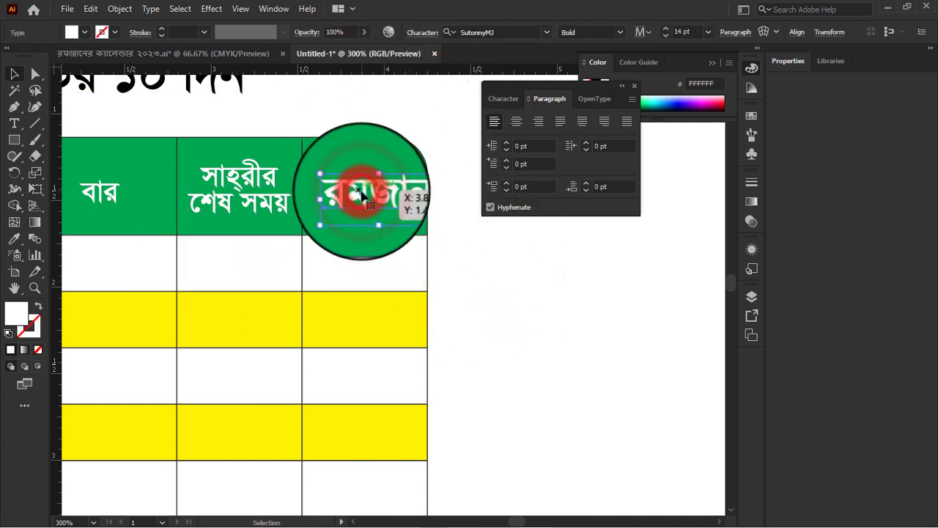
{"action": "double_click", "coordinate": [361, 194]}
{"action": "type", "text": "ইফতারের"}
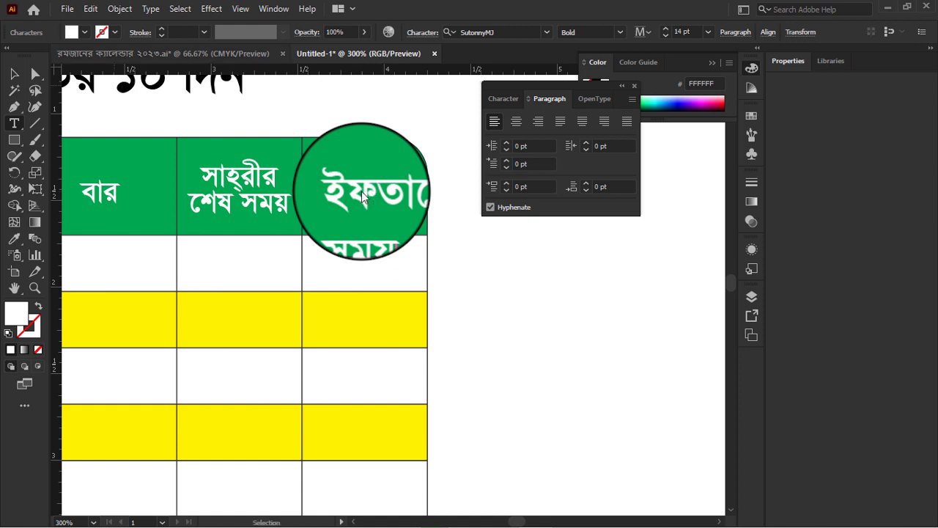
{"action": "left_click", "coordinate": [14, 73]}
{"action": "left_click", "coordinate": [516, 122]}
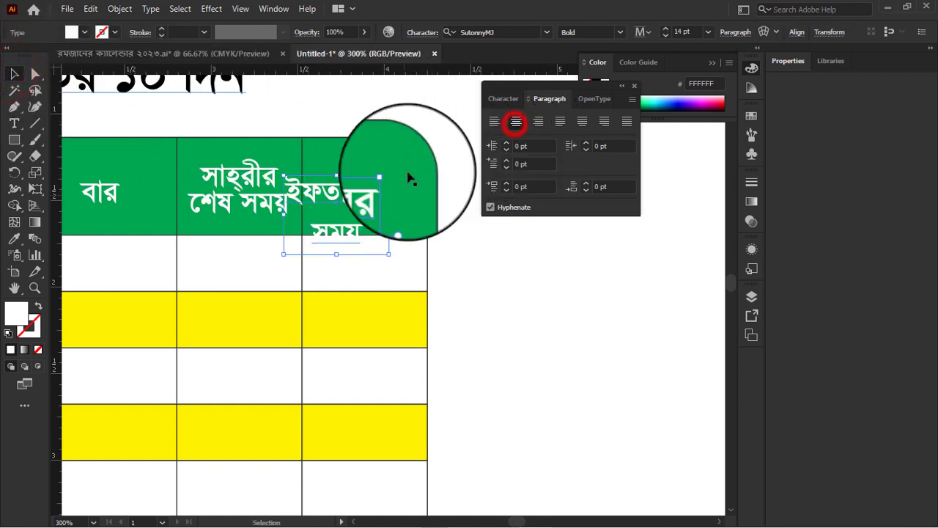
{"action": "left_click_drag", "start_coordinate": [355, 198], "coordinate": [383, 185]}
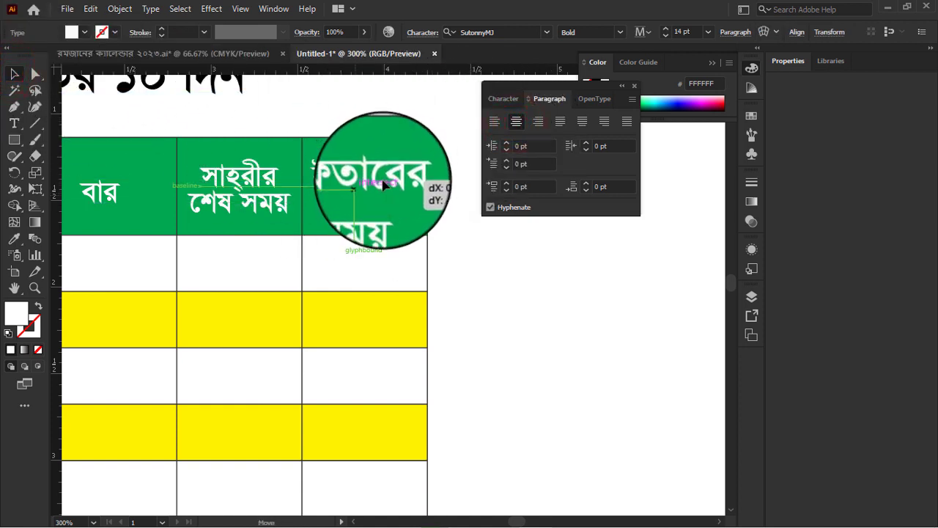
{"action": "left_click", "coordinate": [503, 98]}
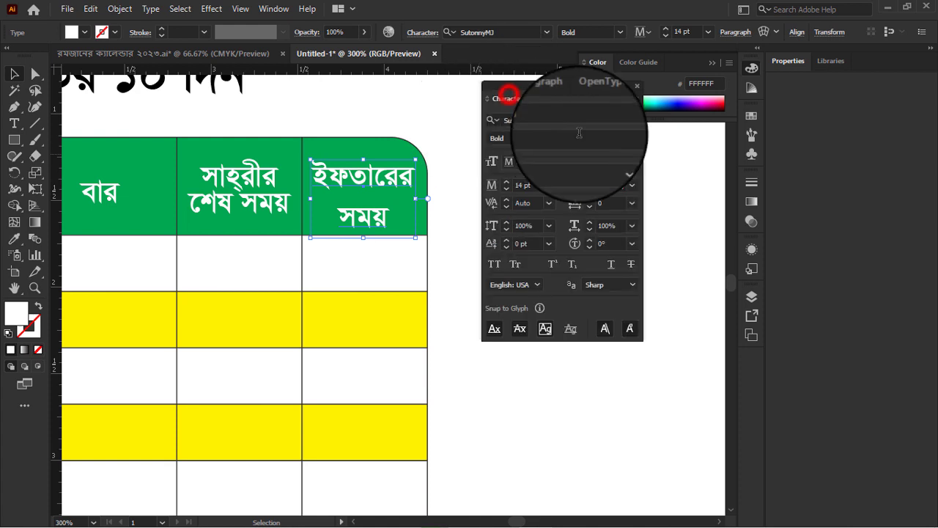
{"action": "left_click", "coordinate": [632, 184]}
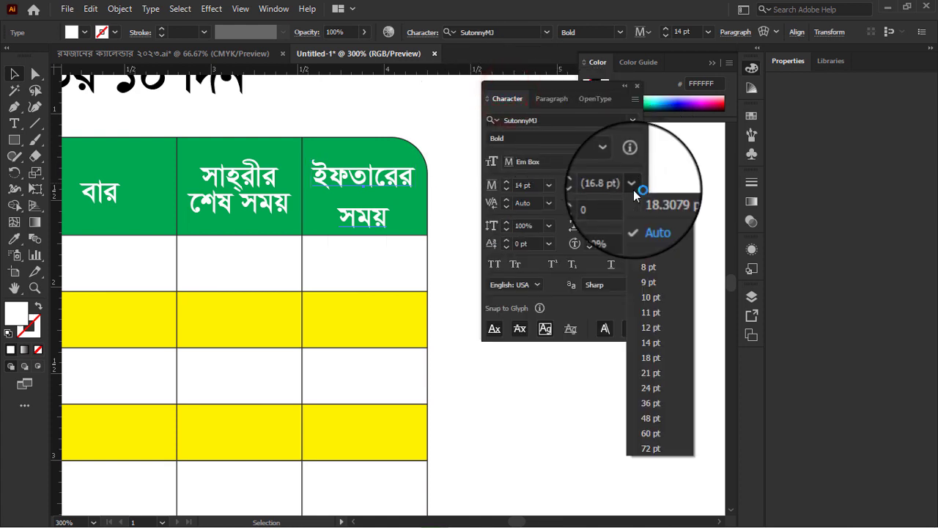
{"action": "left_click", "coordinate": [651, 327]}
{"action": "left_click", "coordinate": [453, 210]}
Step: Centre the বার text horizontally over its header cell
{"action": "scroll", "coordinate": [453, 210], "scroll_direction": "down", "scroll_amount": 2}
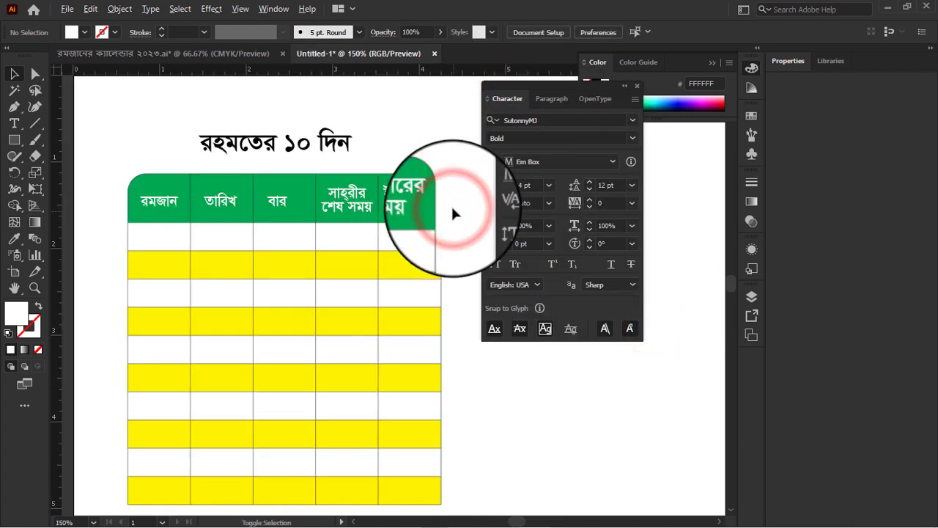
{"action": "scroll", "coordinate": [289, 223], "scroll_direction": "up", "scroll_amount": 2}
{"action": "left_click", "coordinate": [306, 260]}
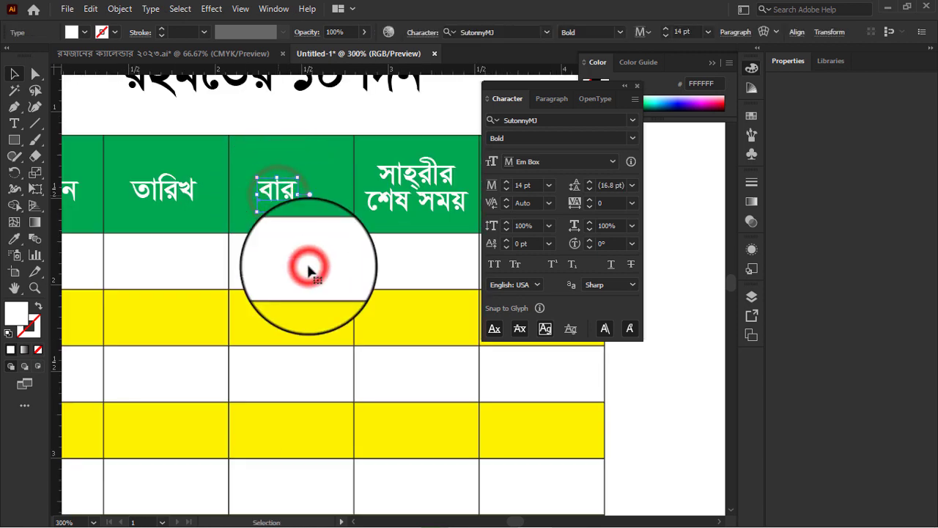
{"action": "left_click", "coordinate": [304, 264]}
{"action": "left_click", "coordinate": [461, 32]}
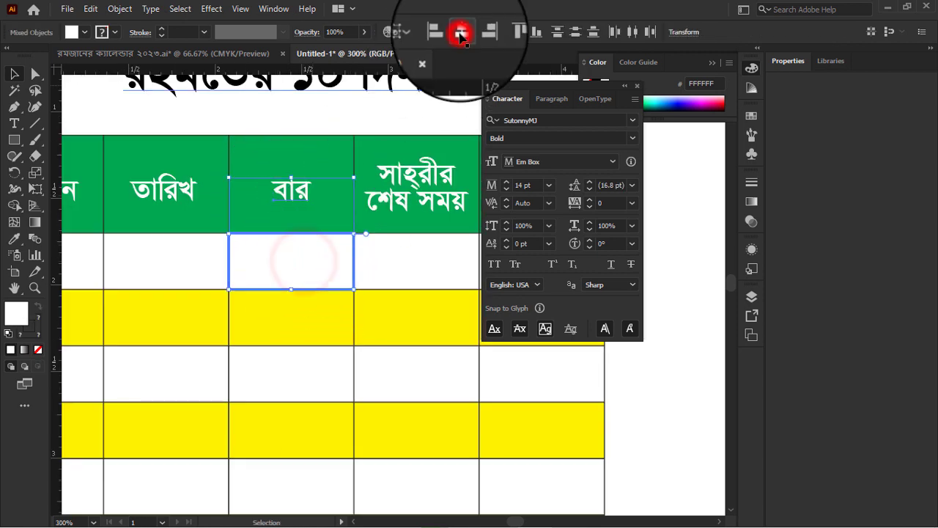
{"action": "left_click", "coordinate": [228, 119]}
{"action": "scroll", "coordinate": [228, 120], "scroll_direction": "down", "scroll_amount": 2}
{"action": "scroll", "coordinate": [224, 161], "scroll_direction": "down", "scroll_amount": 1}
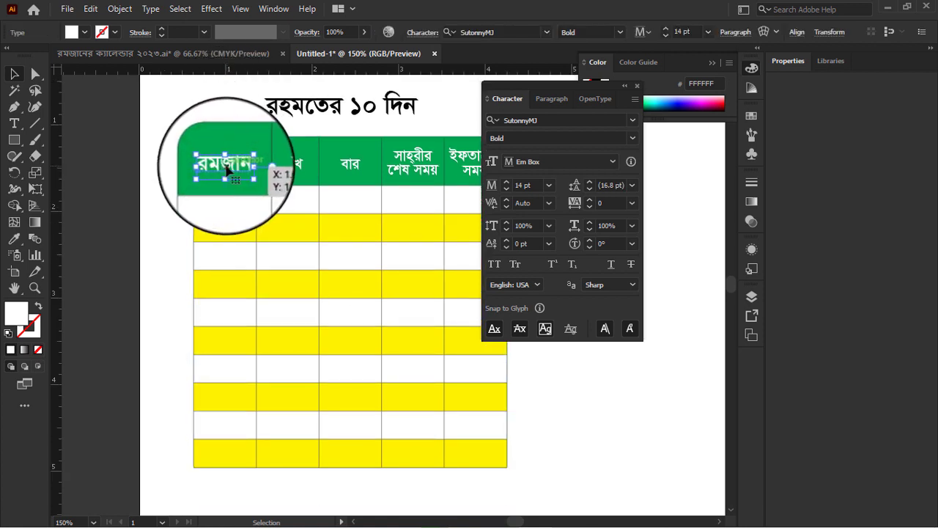
Step: Copy the রমজান header text into the first body row and make it black
{"action": "left_click_drag", "start_coordinate": [224, 171], "coordinate": [230, 201]}
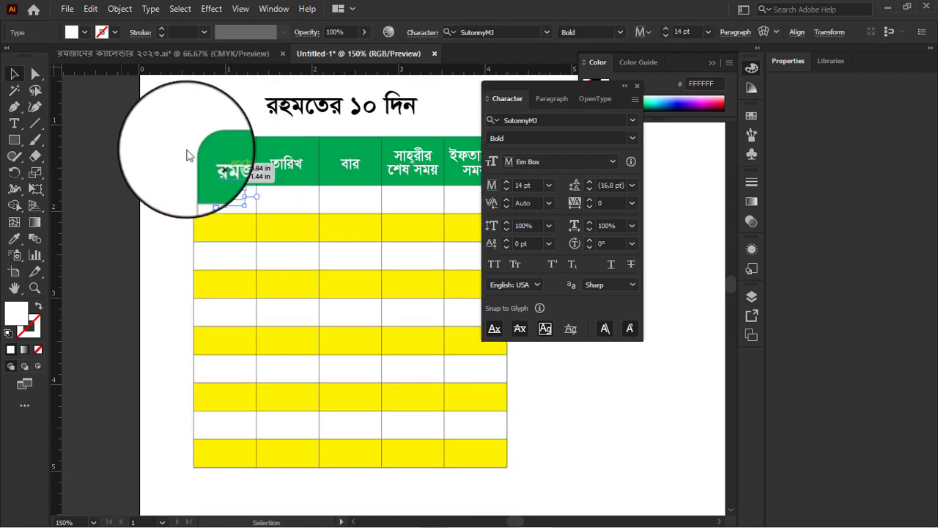
{"action": "left_click", "coordinate": [84, 32]}
{"action": "left_click", "coordinate": [38, 57]}
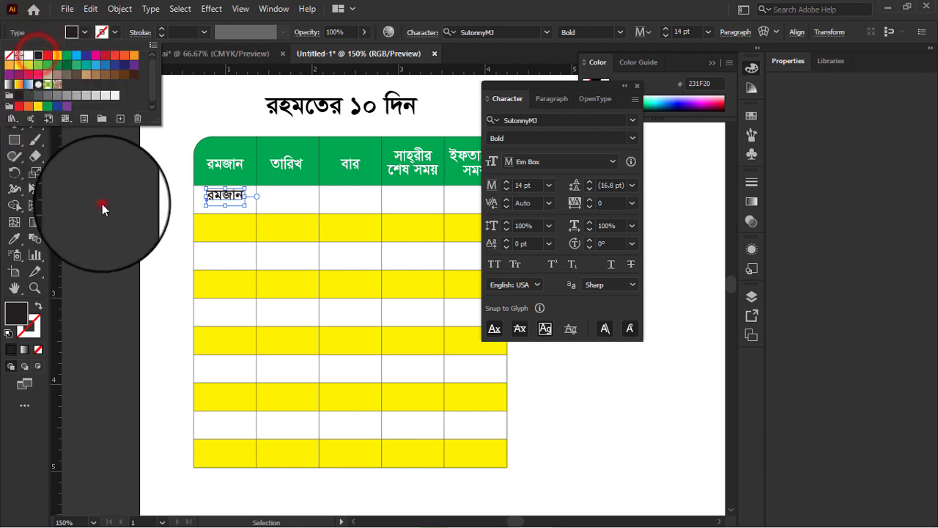
{"action": "left_click", "coordinate": [102, 204]}
Step: Centre the black রমজান copy horizontally and vertically in its cell
{"action": "scroll", "coordinate": [223, 202], "scroll_direction": "up", "scroll_amount": 1}
{"action": "left_click", "coordinate": [229, 190]}
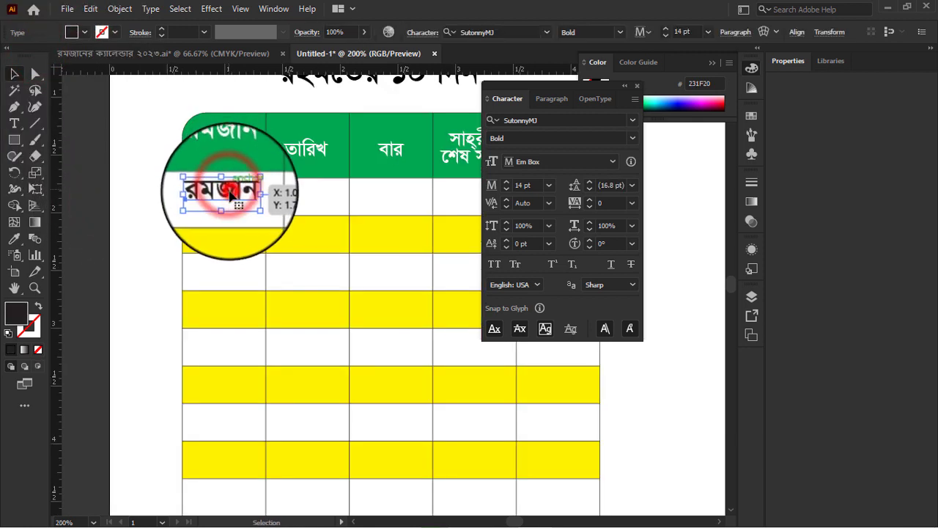
{"action": "left_click_drag", "start_coordinate": [257, 194], "coordinate": [262, 194]}
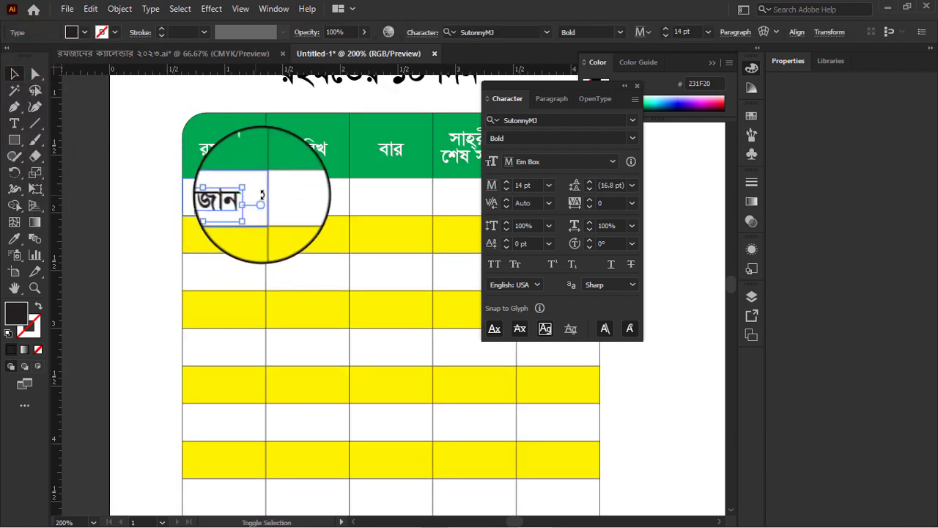
{"action": "left_click", "coordinate": [260, 195], "text": "shift"}
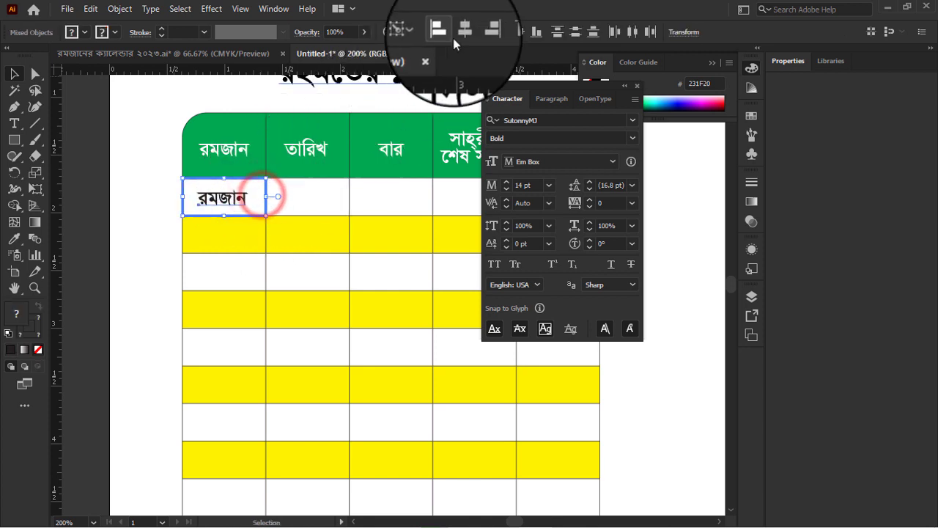
{"action": "left_click", "coordinate": [459, 33]}
{"action": "left_click", "coordinate": [520, 32]}
{"action": "left_click", "coordinate": [115, 203]}
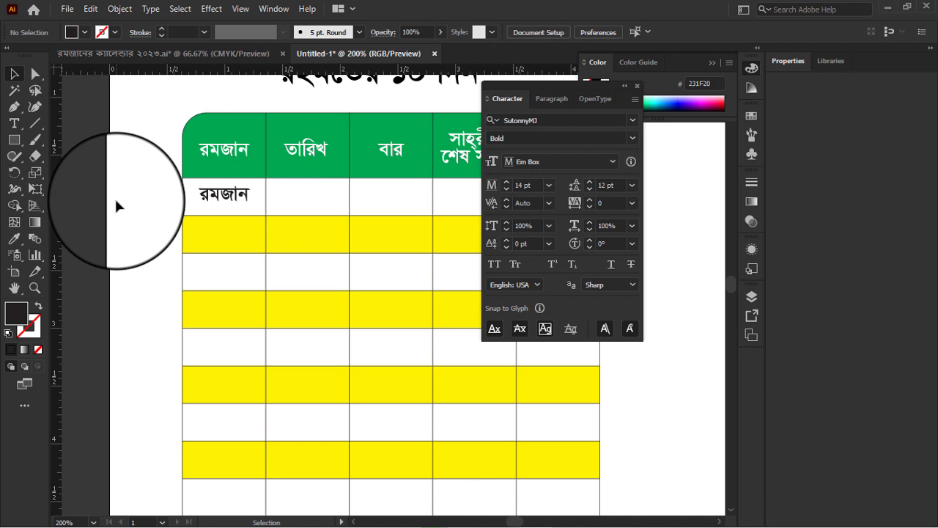
{"action": "left_click", "coordinate": [242, 195]}
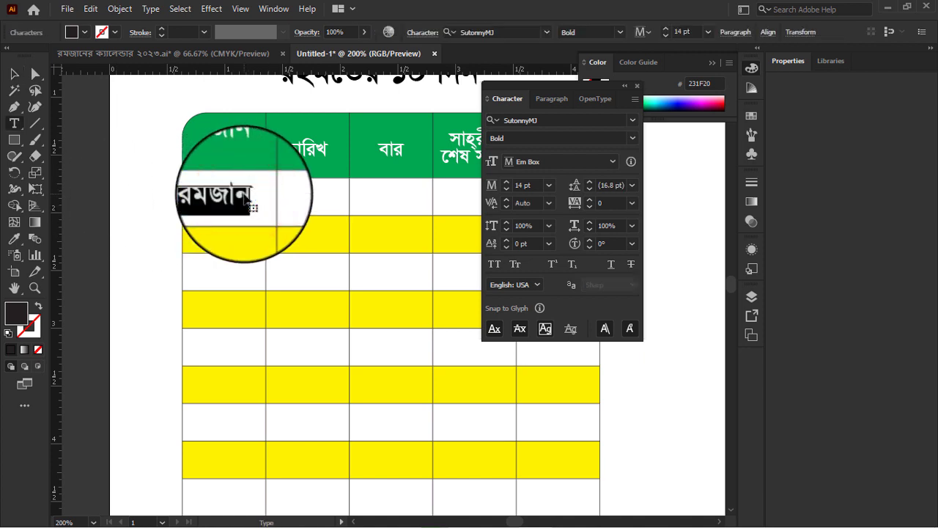
{"action": "type", "text": "০১"}
Step: Type the day numbers ০২ through ০৬, one per line, in the first column
{"action": "key", "text": "Return"}
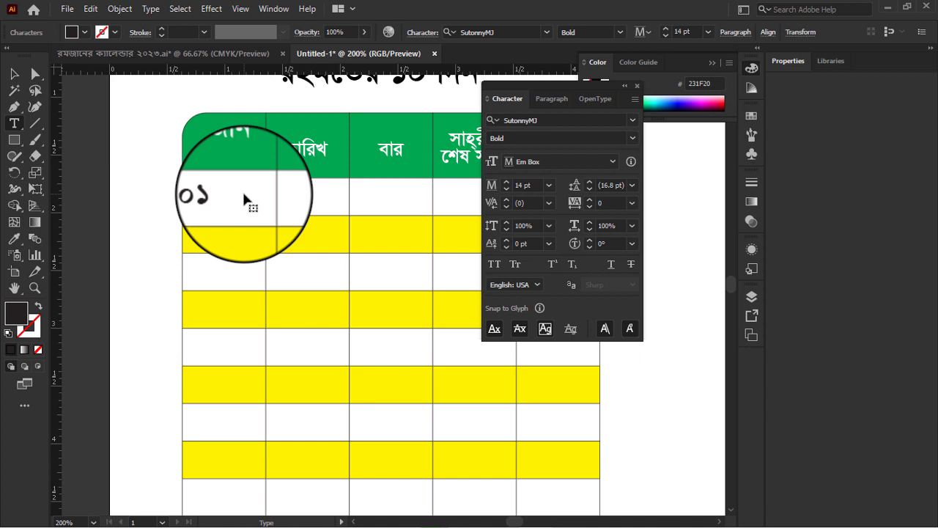
{"action": "type", "text": "2"}
{"action": "key", "text": "Return"}
{"action": "type", "text": "04"}
{"action": "key", "text": "Return"}
{"action": "type", "text": "05"}
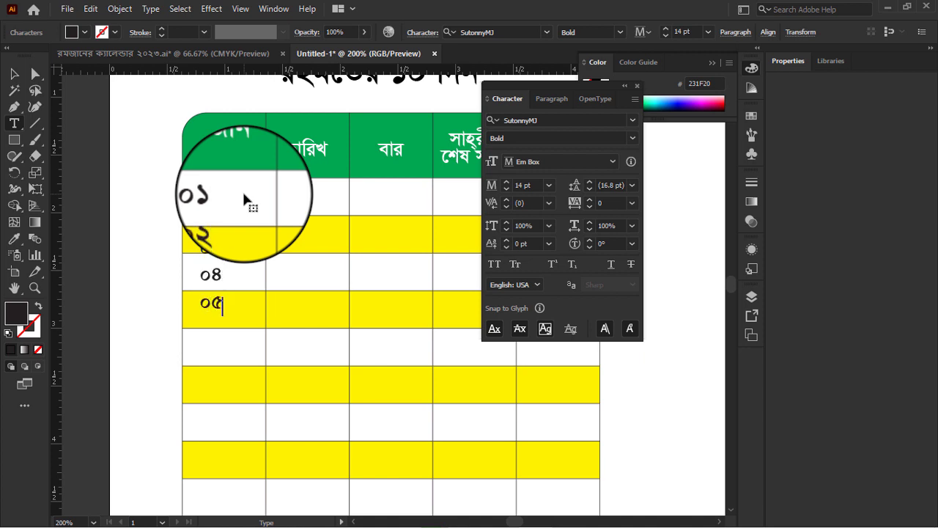
{"action": "key", "text": "Return"}
{"action": "type", "text": "06"}
{"action": "key", "text": "Return"}
{"action": "type", "text": "09"}
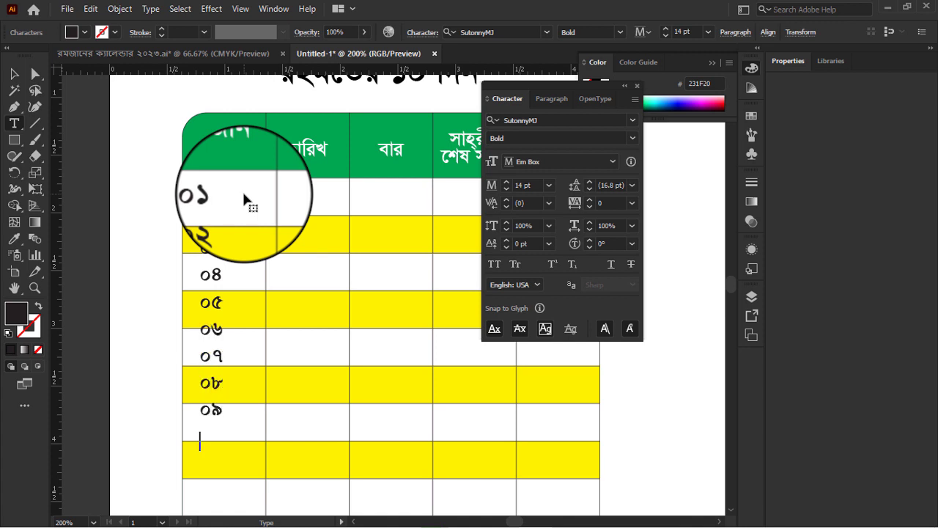
Step: Finish the list with ১০ and set its line spacing to 21 pt
{"action": "type", "text": "10"}
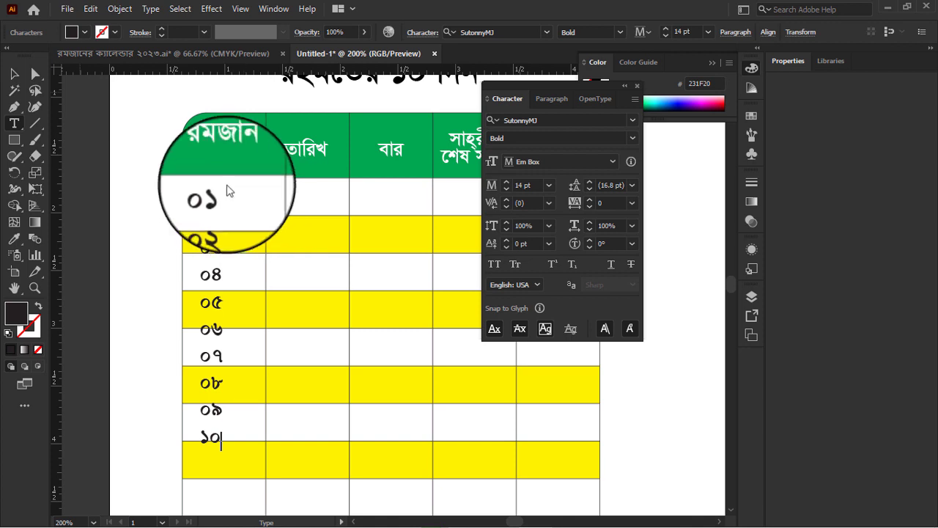
{"action": "left_click", "coordinate": [14, 73]}
{"action": "scroll", "coordinate": [213, 195], "scroll_direction": "down", "scroll_amount": 1}
{"action": "left_click_drag", "start_coordinate": [212, 191], "coordinate": [227, 192]}
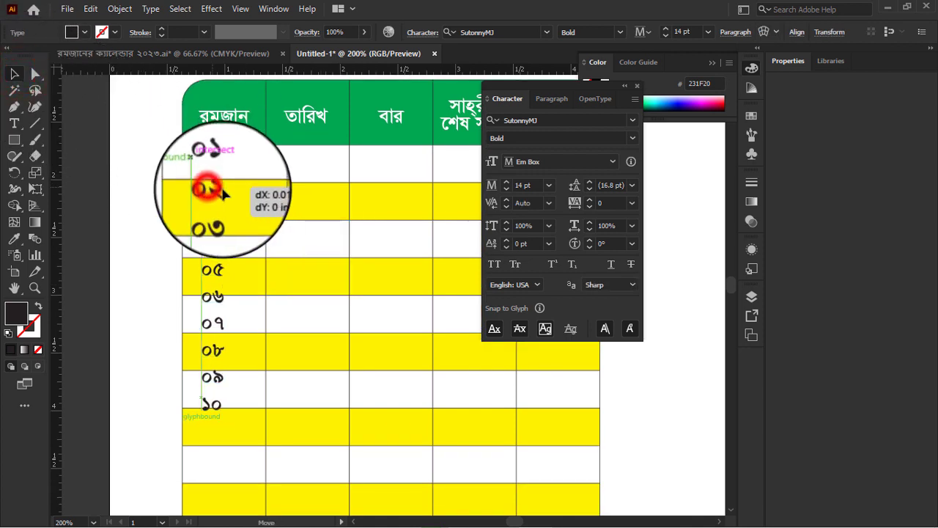
{"action": "scroll", "coordinate": [264, 194], "scroll_direction": "down", "scroll_amount": 3}
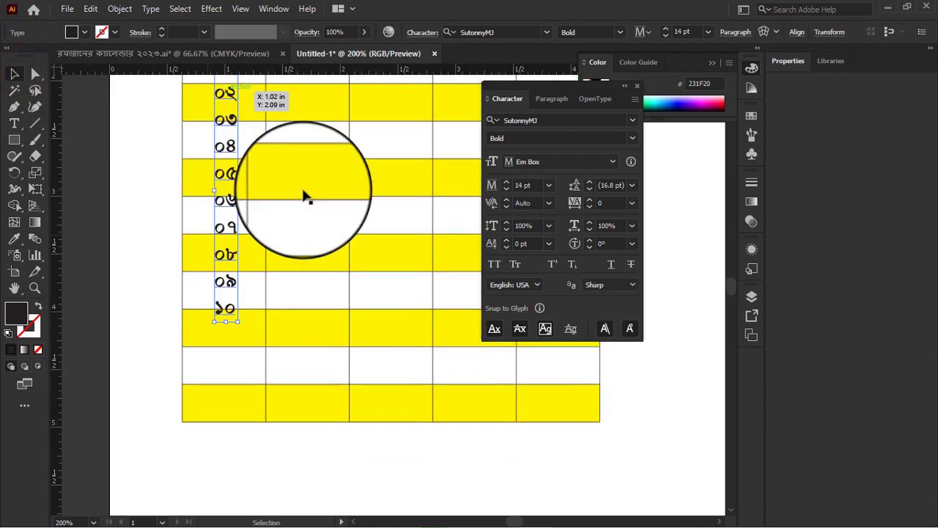
{"action": "left_click", "coordinate": [633, 185]}
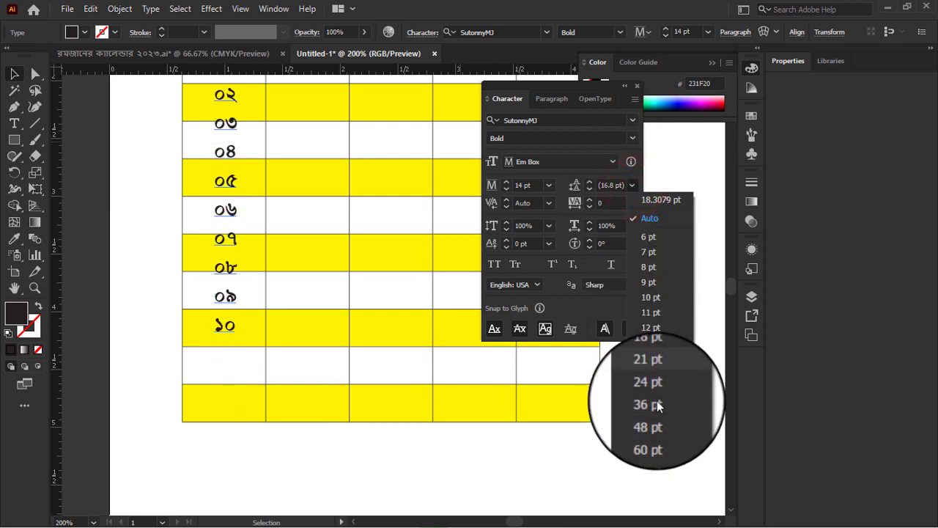
{"action": "scroll", "coordinate": [657, 400], "scroll_direction": "up", "scroll_amount": 2}
{"action": "left_click", "coordinate": [657, 372]}
Step: Stretch the day-number frame down so it covers all body rows
{"action": "scroll", "coordinate": [609, 379], "scroll_direction": "up", "scroll_amount": 1}
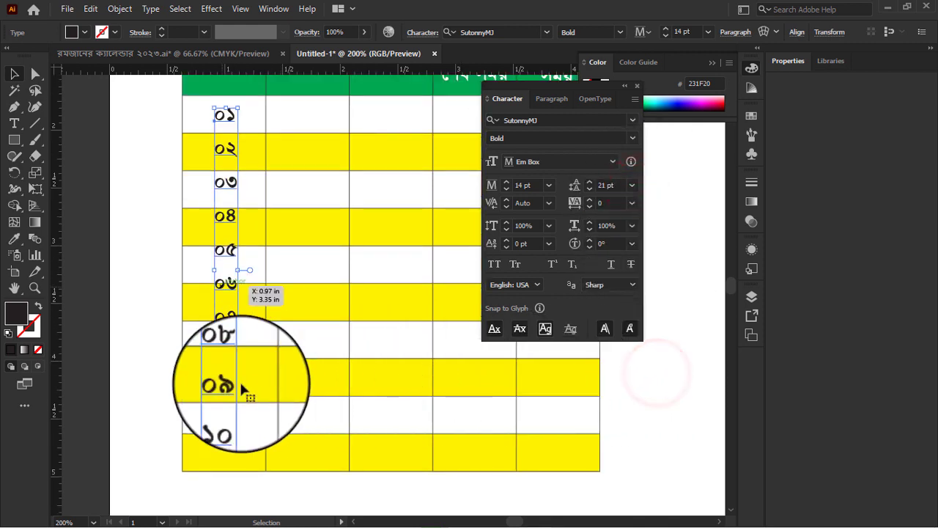
{"action": "scroll", "coordinate": [239, 380], "scroll_direction": "down", "scroll_amount": 1}
{"action": "left_click_drag", "start_coordinate": [227, 383], "coordinate": [232, 418]}
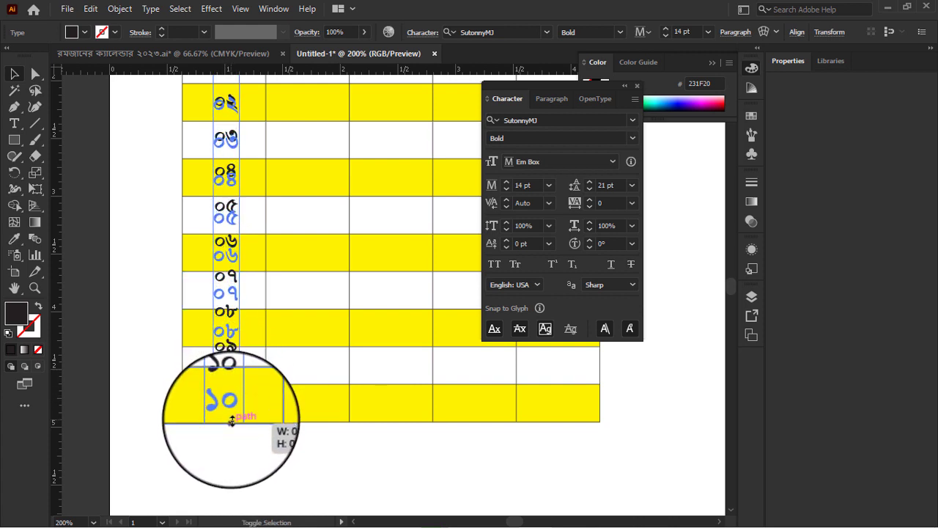
{"action": "left_click_drag", "start_coordinate": [232, 419], "coordinate": [231, 425]}
{"action": "left_click", "coordinate": [233, 439]}
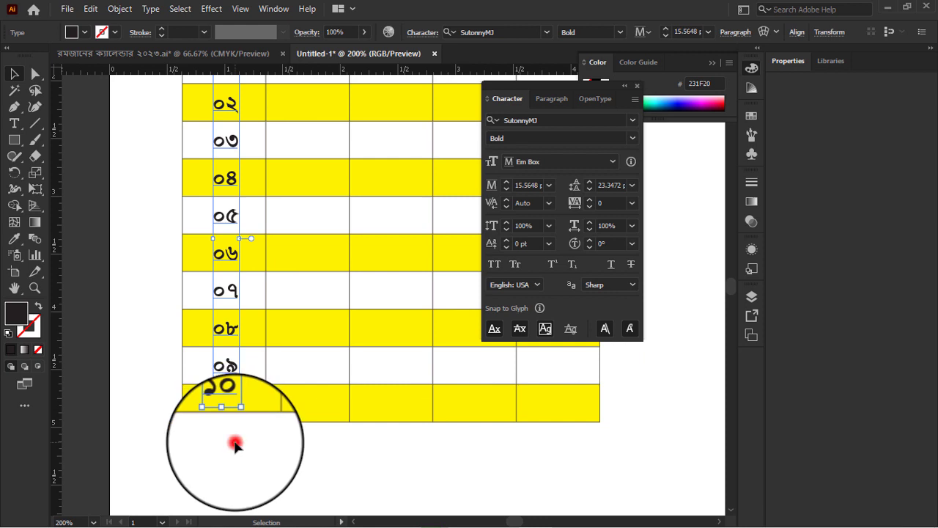
Step: Set the day numbers to 14 pt
{"action": "scroll", "coordinate": [231, 437], "scroll_direction": "up", "scroll_amount": 1}
{"action": "left_click", "coordinate": [218, 115]}
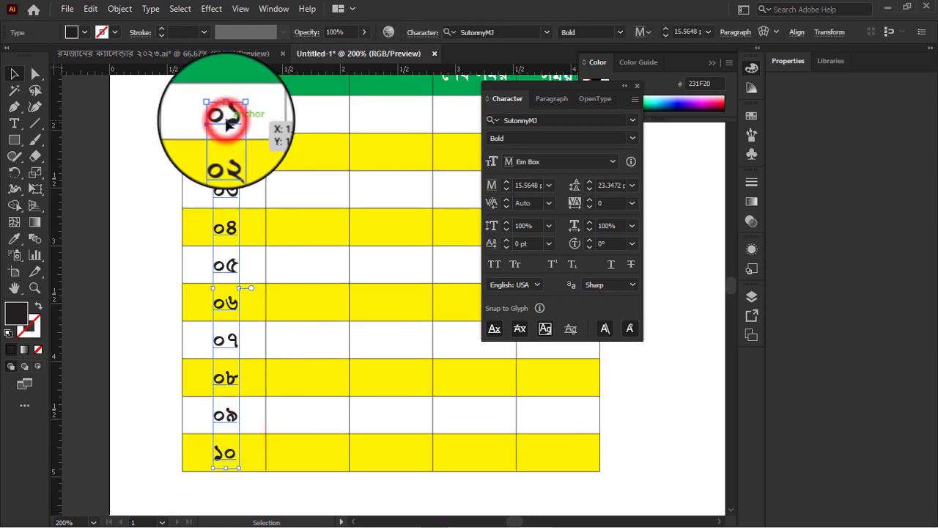
{"action": "left_click", "coordinate": [550, 185]}
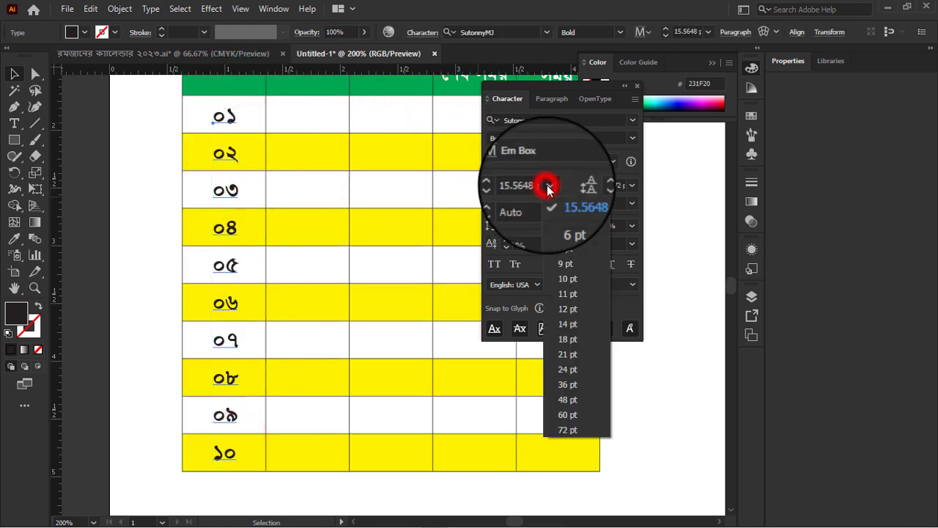
{"action": "key", "text": "Down"}
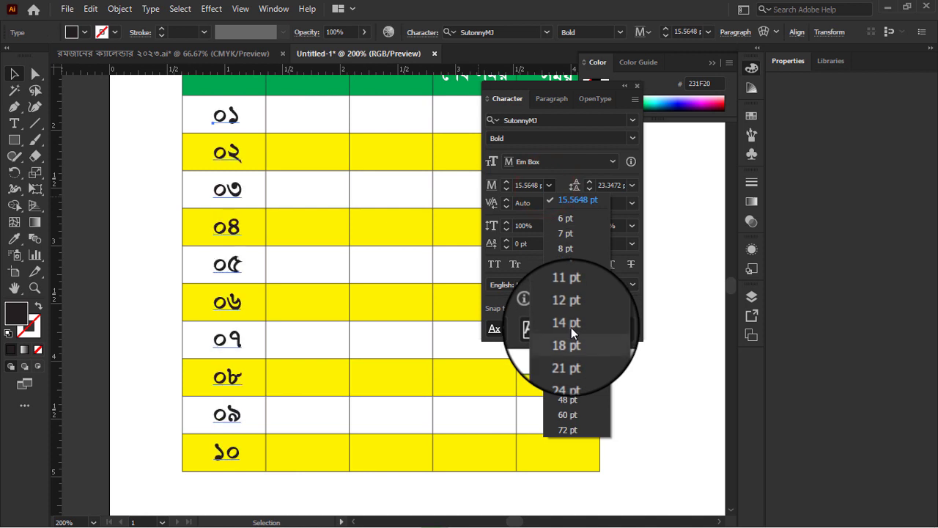
{"action": "left_click", "coordinate": [572, 327]}
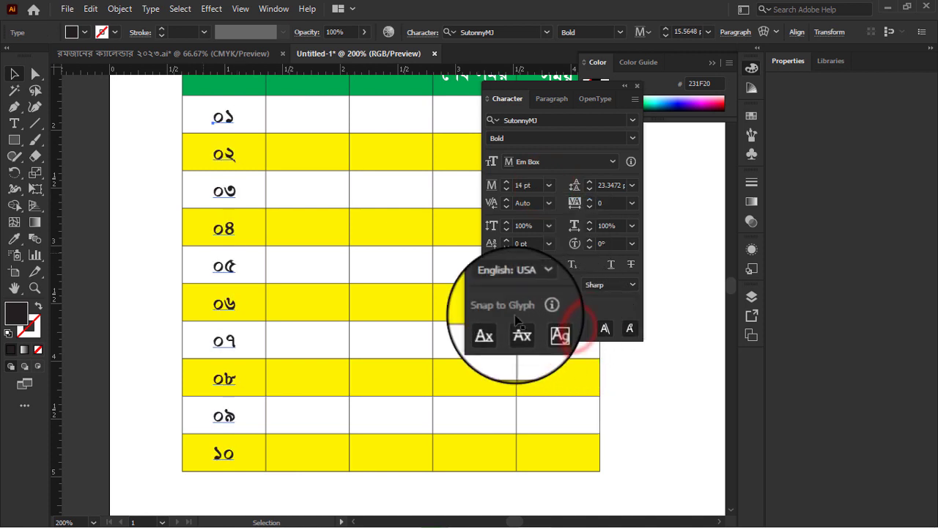
{"action": "scroll", "coordinate": [183, 247], "scroll_direction": "up", "scroll_amount": 1}
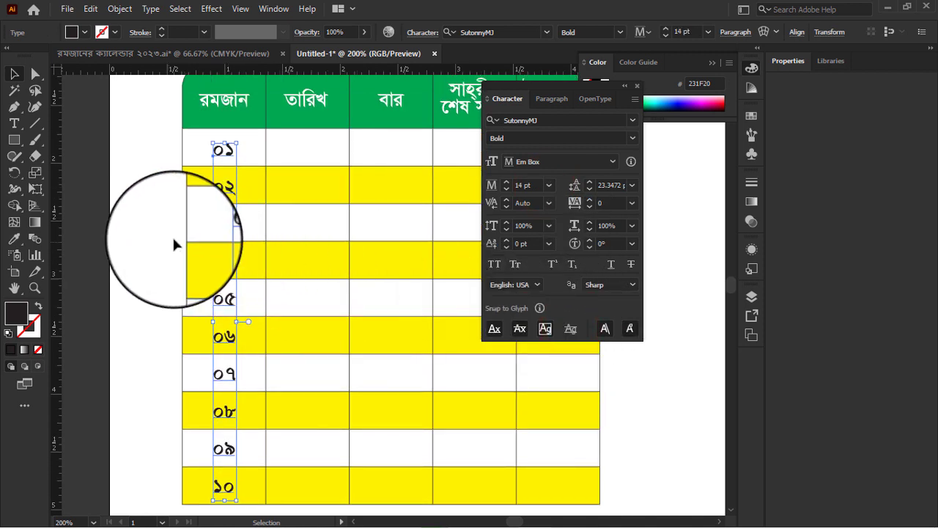
Step: Copy the number column into the তারিখ column and replace its digits with ২৪ মার্চ
{"action": "left_click", "coordinate": [91, 151]}
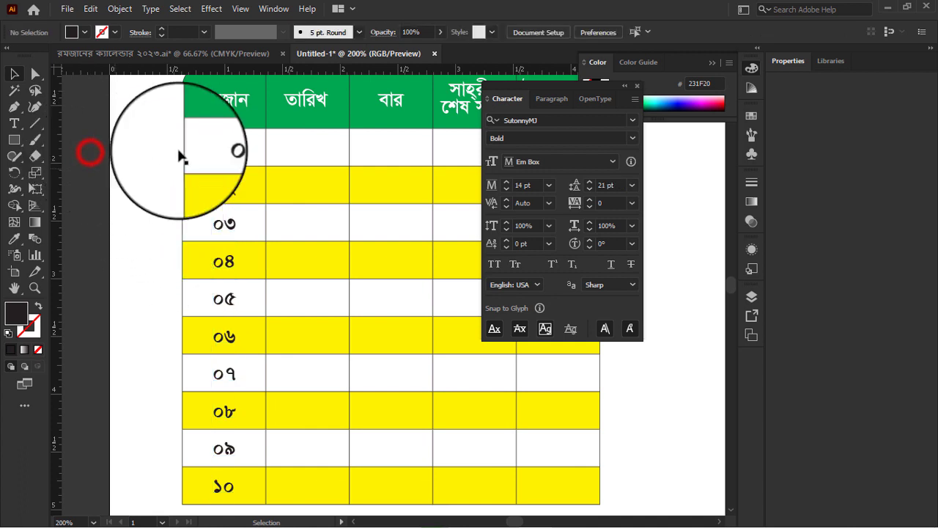
{"action": "left_click", "coordinate": [229, 154]}
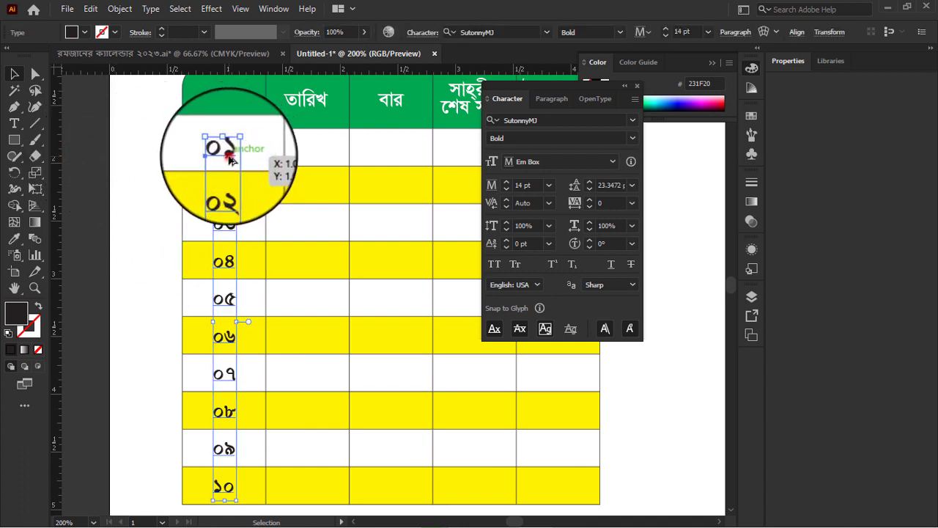
{"action": "left_click_drag", "start_coordinate": [229, 160], "coordinate": [306, 164]}
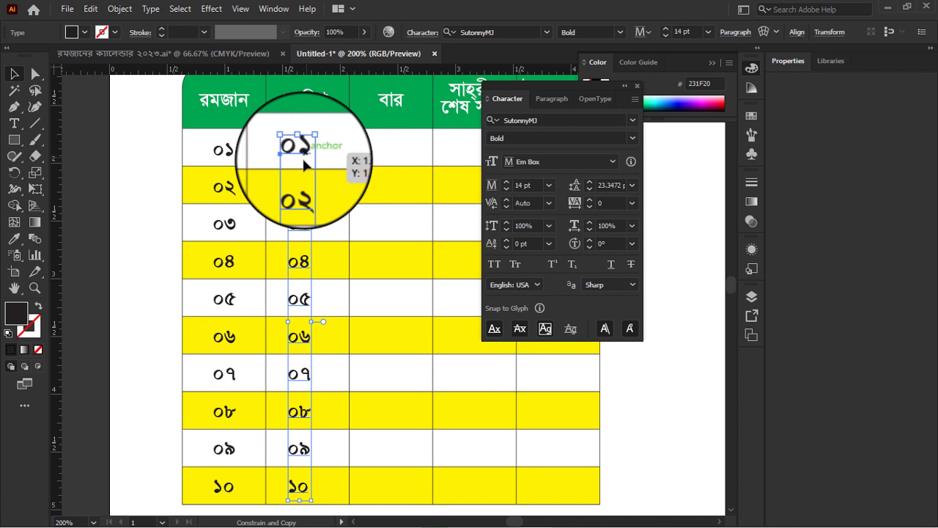
{"action": "left_click", "coordinate": [99, 149]}
{"action": "left_click", "coordinate": [305, 155]}
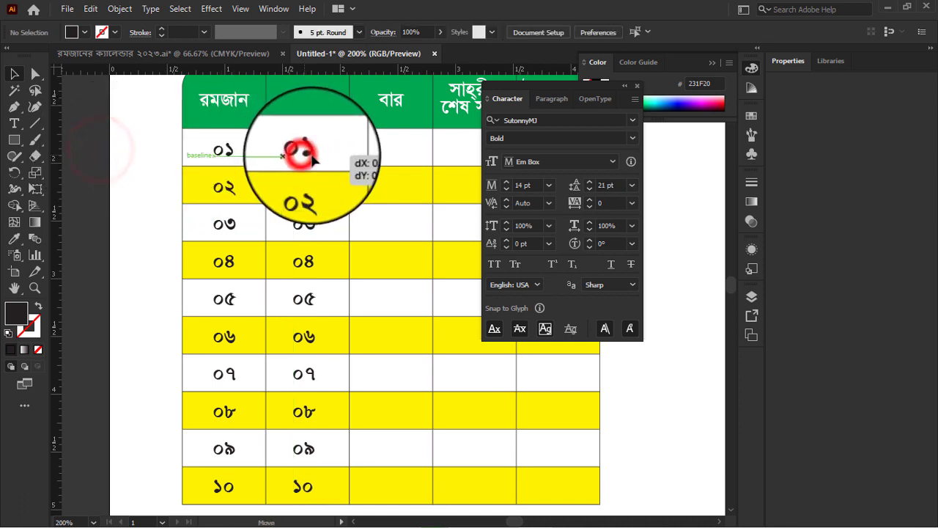
{"action": "double_click", "coordinate": [313, 156]}
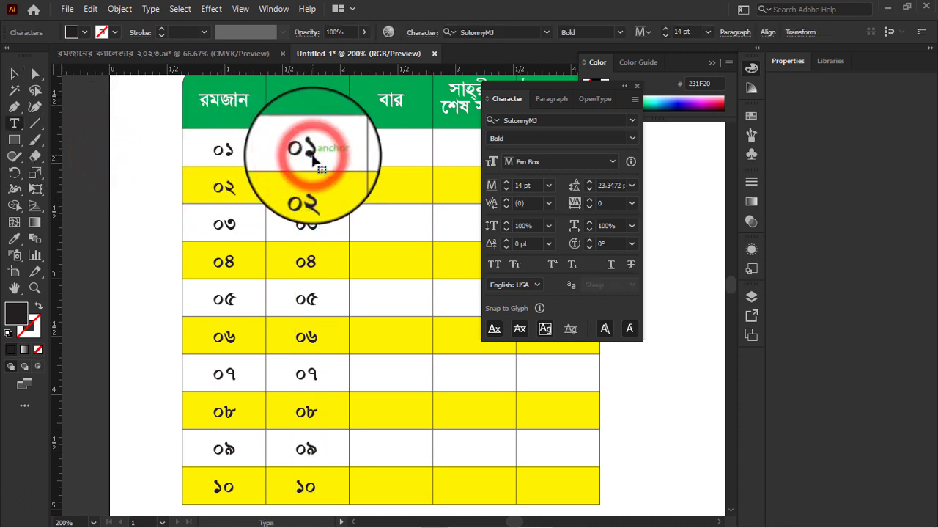
{"action": "key", "text": "ctrl+a"}
{"action": "key", "text": "BackSpace"}
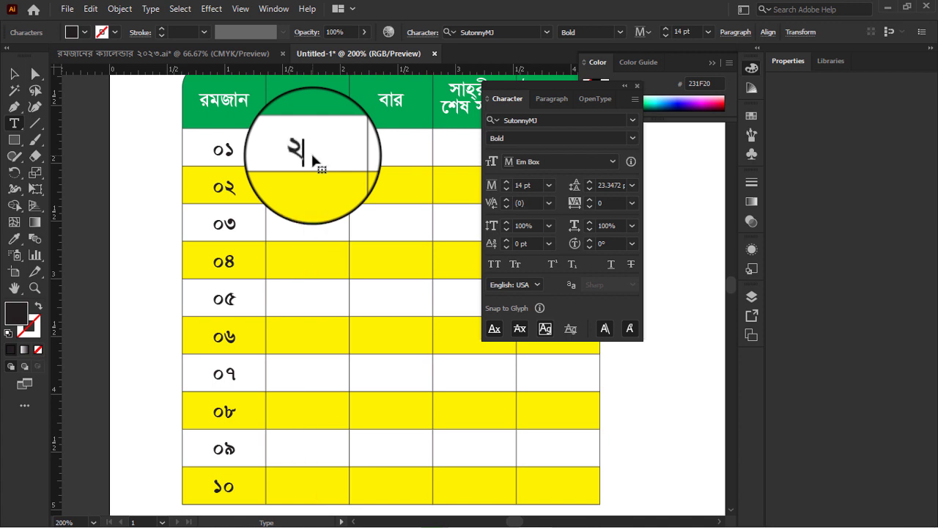
{"action": "type", "text": "৪ মার্চ"}
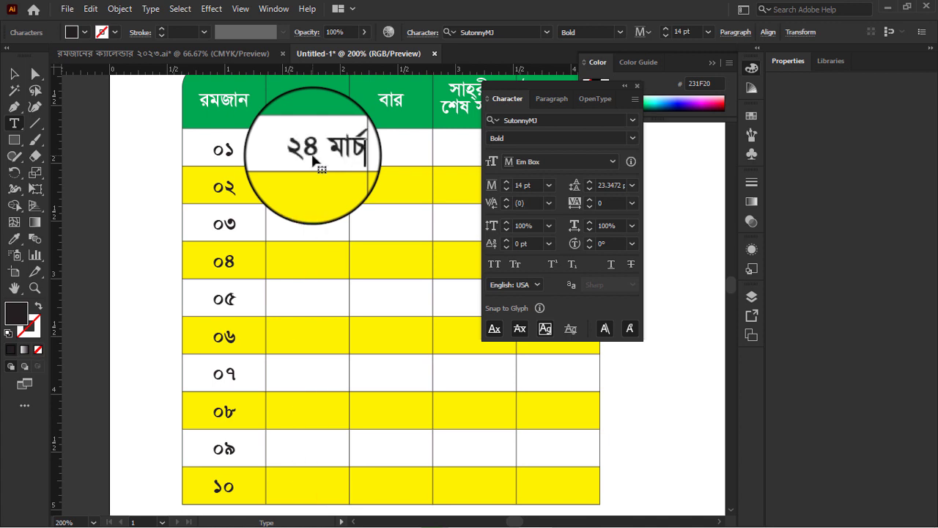
{"action": "left_click", "coordinate": [15, 74]}
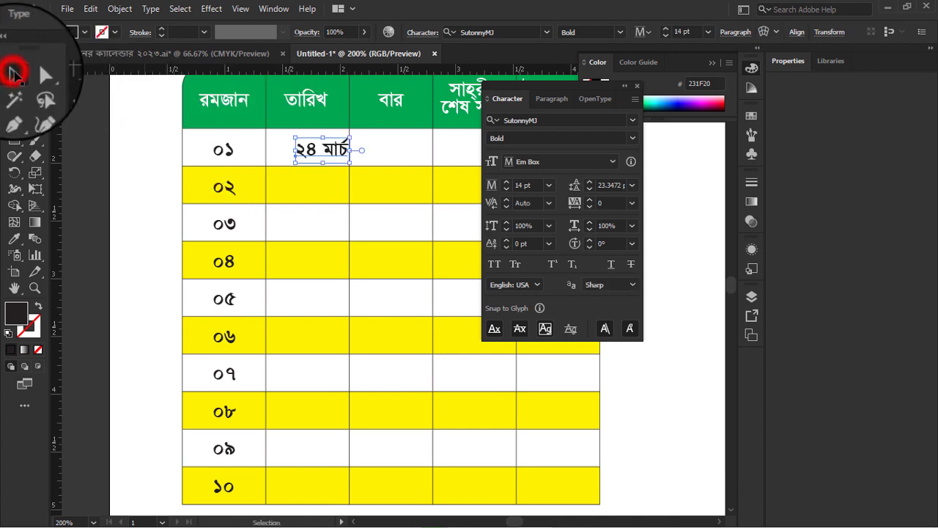
Step: Centre ২৪ মার্চ horizontally in its cell, using the cell as key object
{"action": "left_click", "coordinate": [281, 144], "text": "shift"}
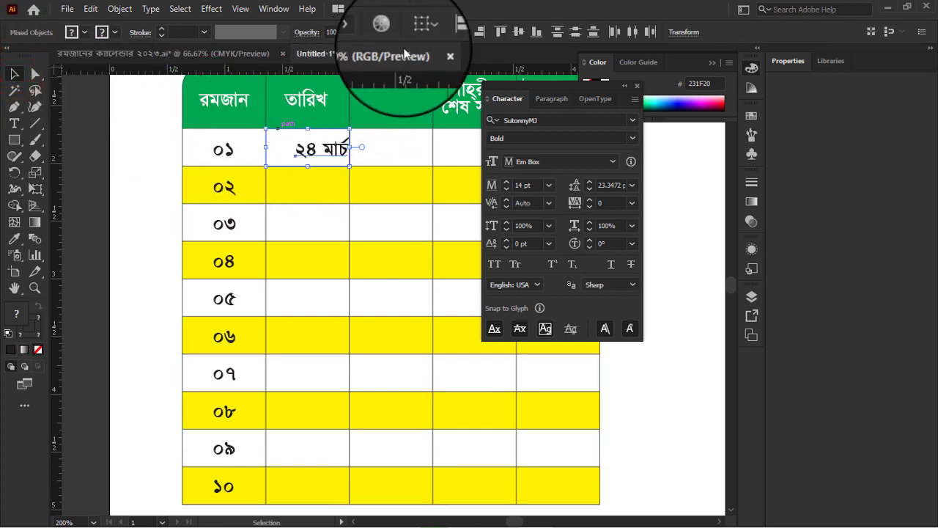
{"action": "left_click", "coordinate": [415, 28]}
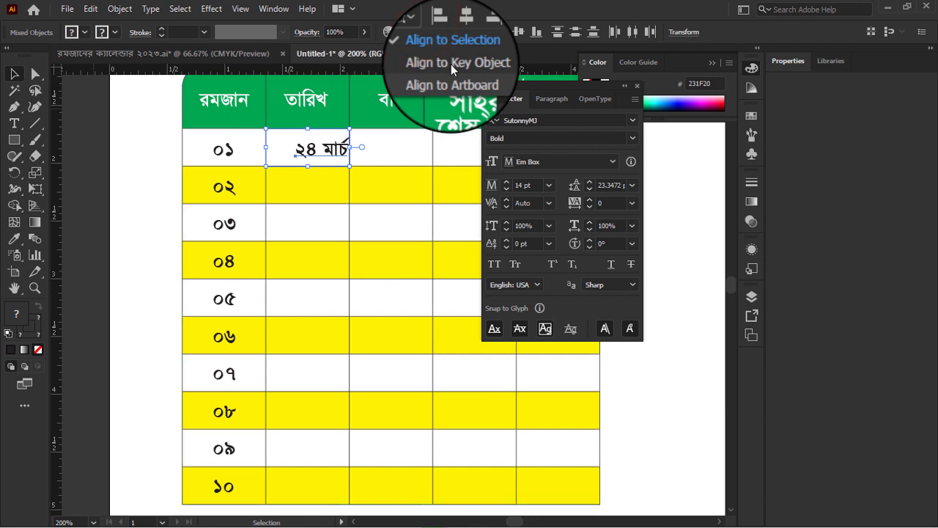
{"action": "left_click", "coordinate": [451, 64]}
{"action": "left_click", "coordinate": [287, 137]}
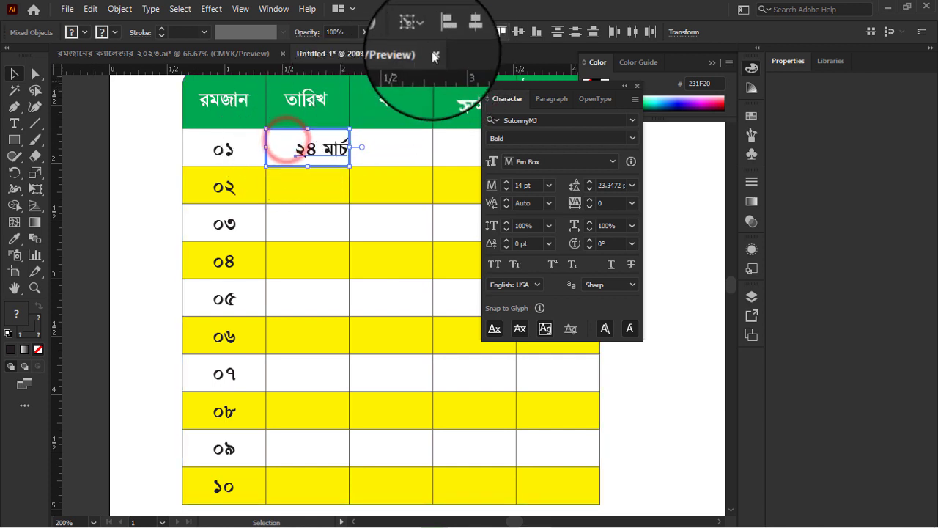
{"action": "left_click", "coordinate": [461, 32]}
Step: Fill dates ২৪ মার্চ–০২ এপ্রিল, weekdays, and sehri and iftar times for all ten rows
{"action": "left_click", "coordinate": [99, 139]}
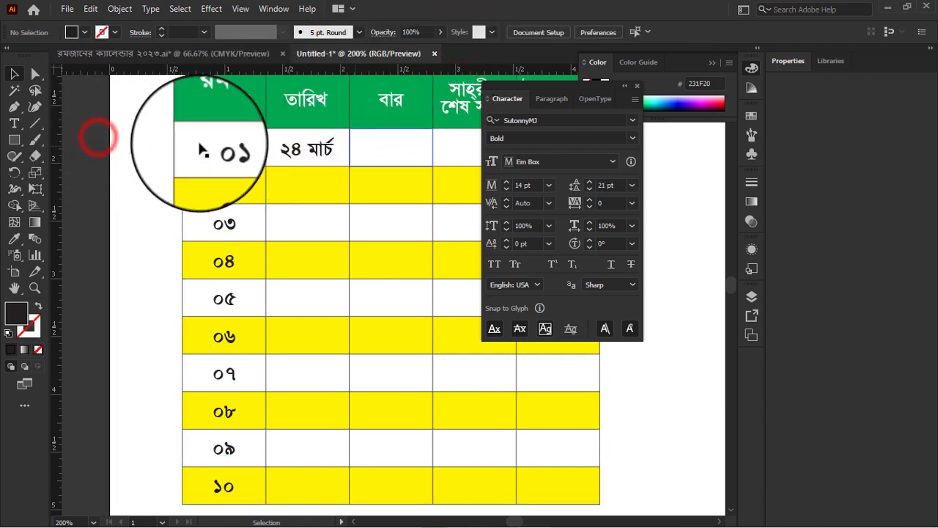
{"action": "left_click", "coordinate": [331, 151]}
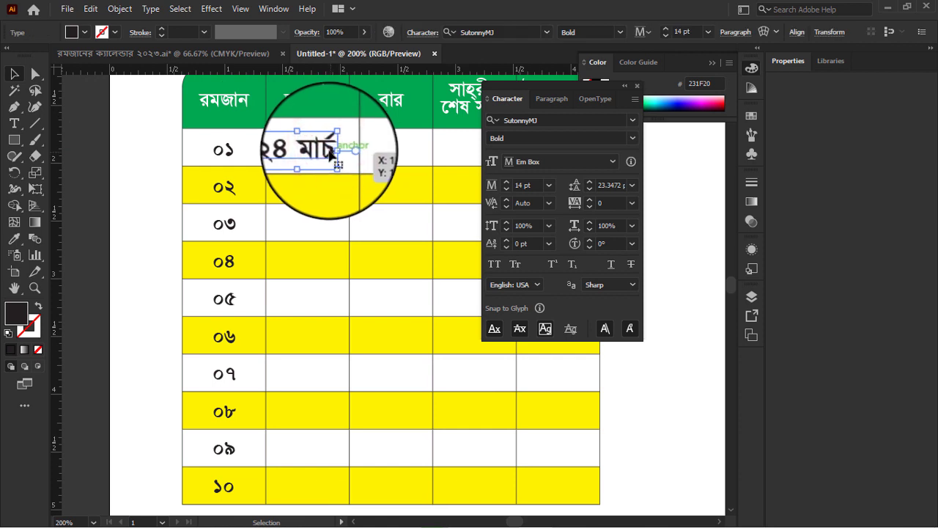
{"action": "double_click", "coordinate": [324, 151]}
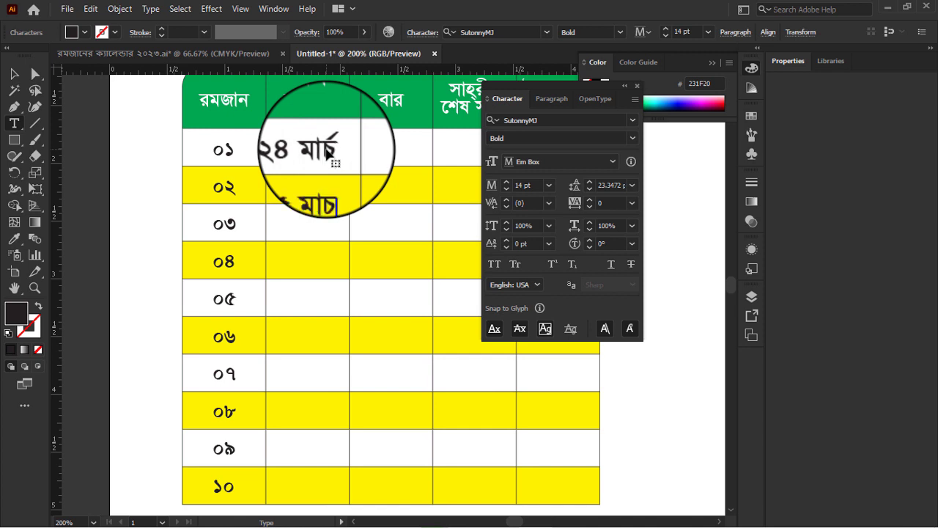
{"action": "key", "text": "Escape"}
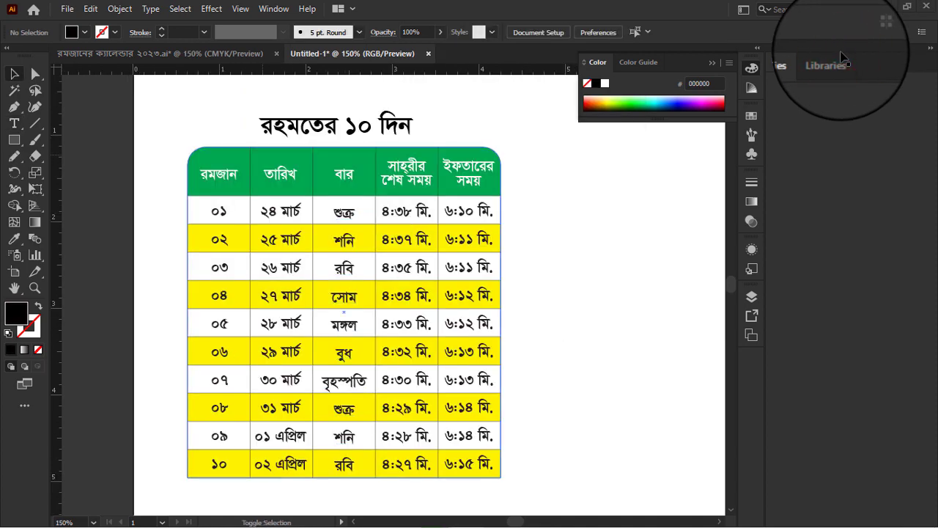
Step: Select the whole table with its title and place a copy straight below it
{"action": "key", "text": "ctrl+1"}
{"action": "left_click", "coordinate": [203, 117]}
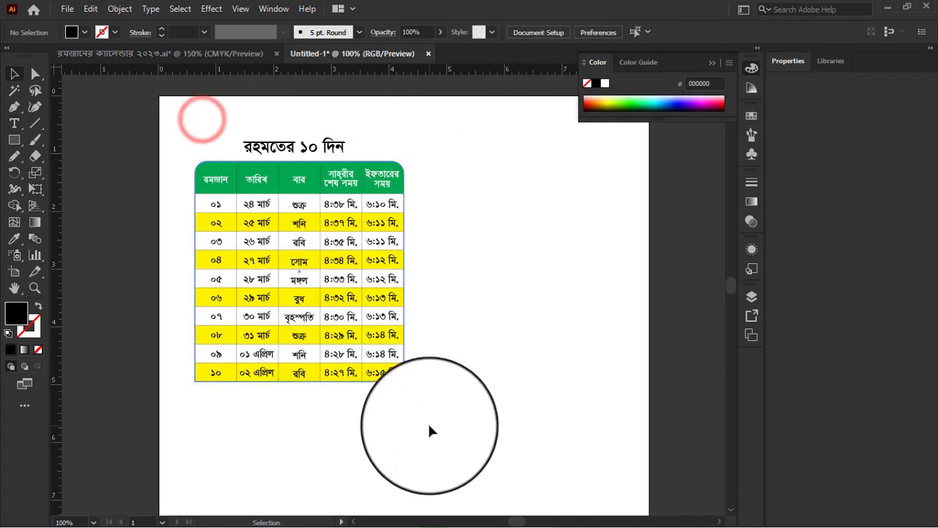
{"action": "left_click_drag", "start_coordinate": [174, 121], "coordinate": [457, 378]}
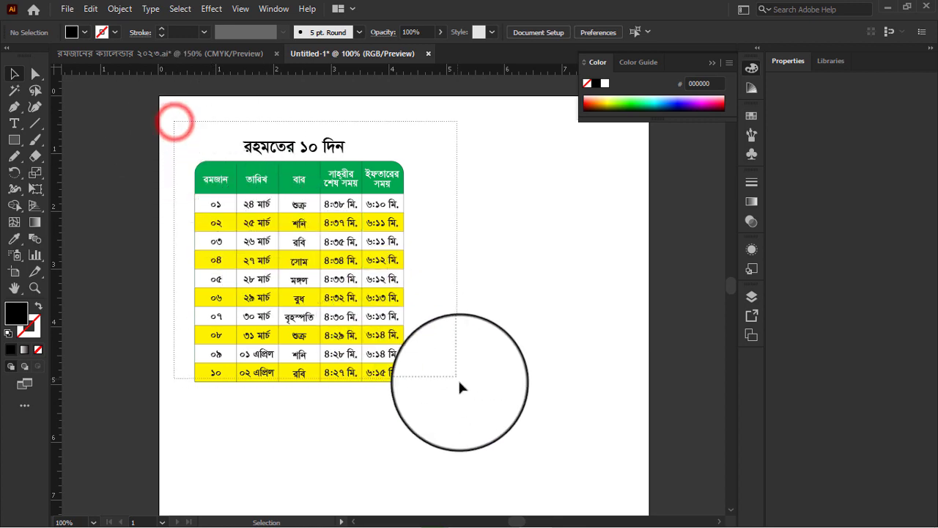
{"action": "key", "text": "ctrl+minus"}
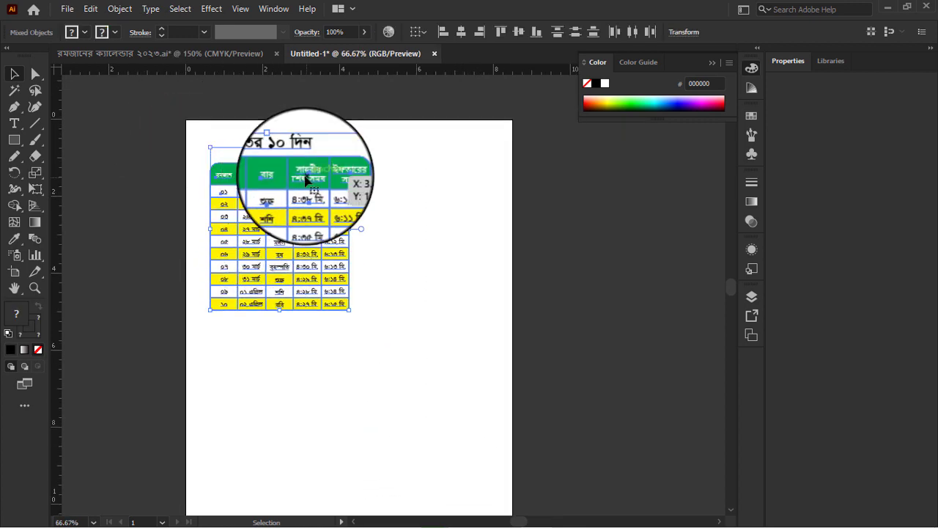
{"action": "left_click_drag", "start_coordinate": [305, 181], "coordinate": [306, 347]}
{"action": "left_click", "coordinate": [396, 316]}
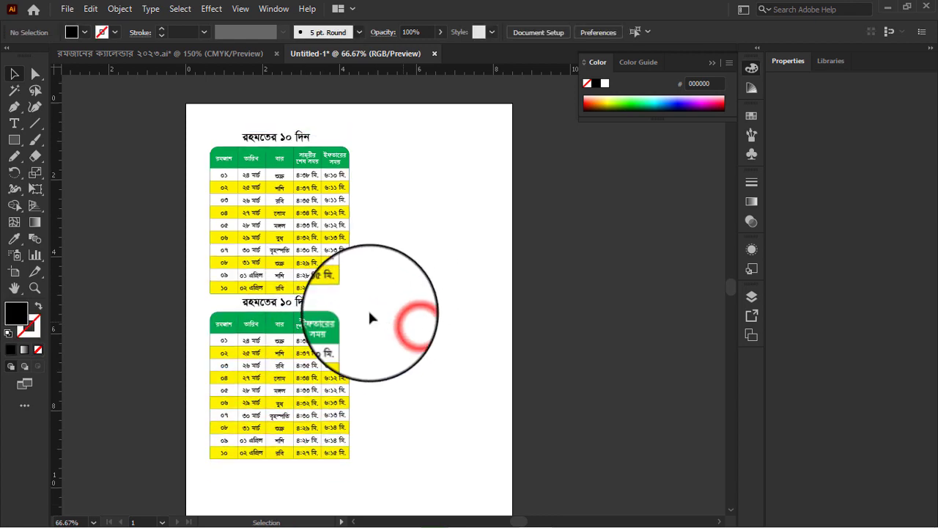
Step: Drag a further copy below the lower table, then undo that extra copy
{"action": "scroll", "coordinate": [368, 317], "scroll_direction": "down", "scroll_amount": 1}
{"action": "left_click", "coordinate": [215, 269]}
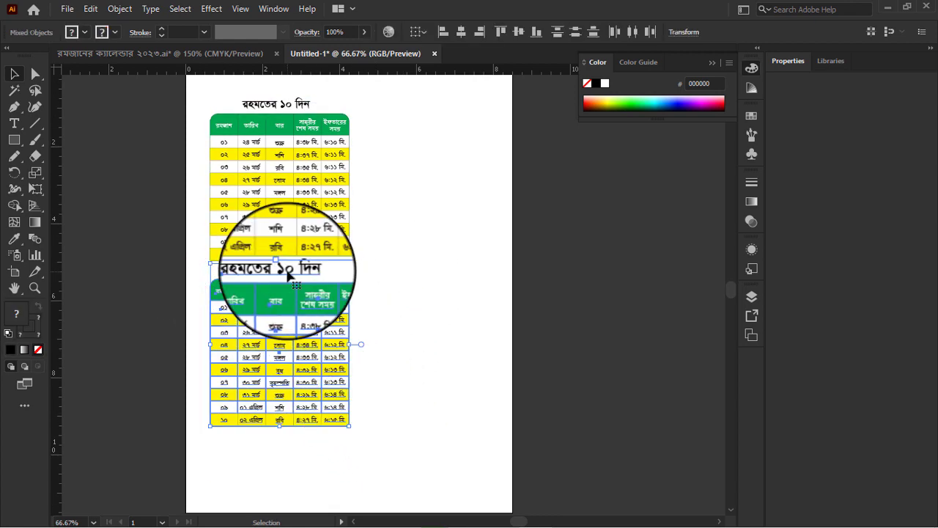
{"action": "left_click_drag", "start_coordinate": [287, 274], "coordinate": [284, 442]}
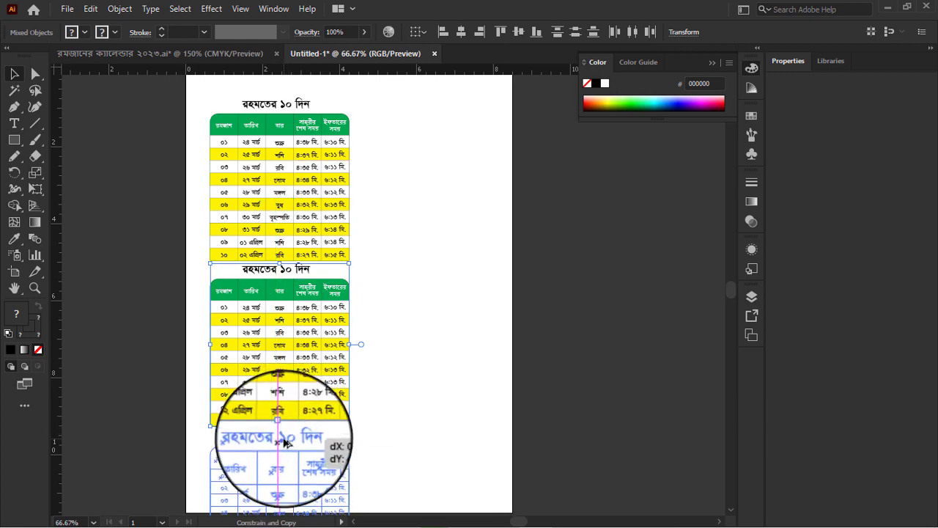
{"action": "scroll", "coordinate": [396, 322], "scroll_direction": "down", "scroll_amount": 2}
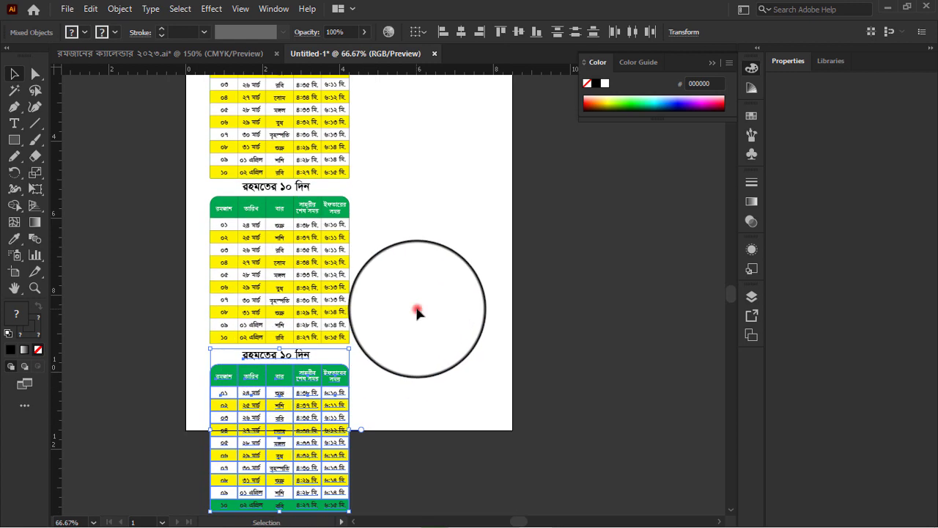
{"action": "left_click", "coordinate": [416, 310]}
{"action": "key", "text": "ctrl+z"}
{"action": "key", "text": "ctrl+z"}
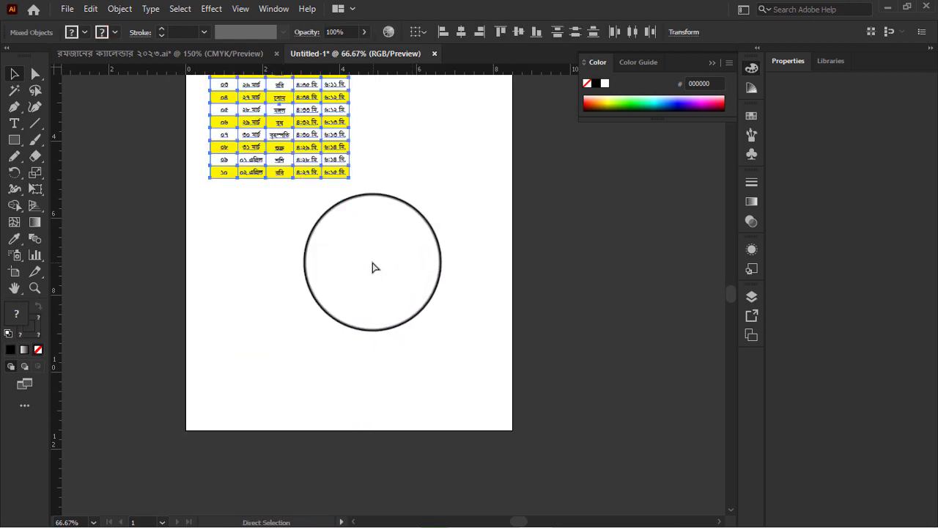
{"action": "scroll", "coordinate": [371, 260], "scroll_direction": "up", "scroll_amount": 2}
{"action": "scroll", "coordinate": [371, 258], "scroll_direction": "up", "scroll_amount": 1}
Step: Shrink the table from its corner and reselect it together with its title
{"action": "left_click", "coordinate": [187, 112]}
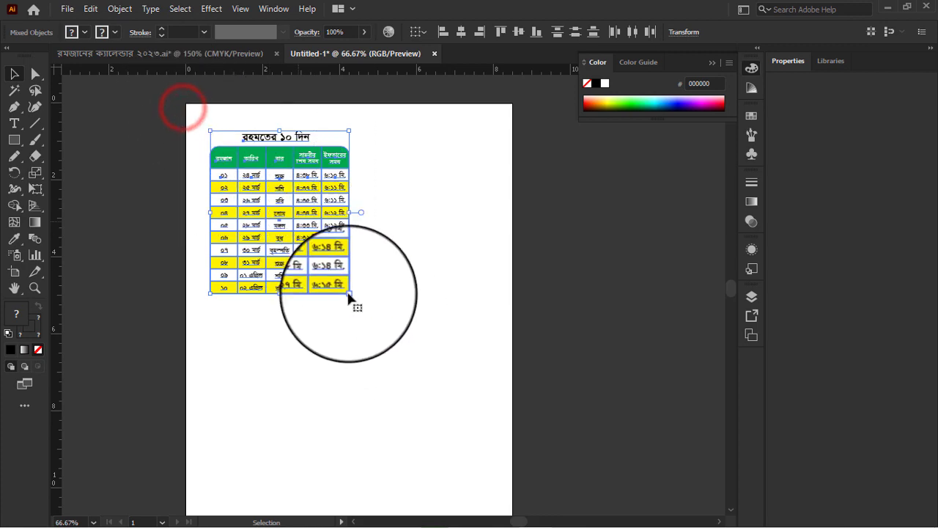
{"action": "mouse_move", "coordinate": [349, 293]}
{"action": "left_mouse_down"}
{"action": "mouse_move", "coordinate": [335, 262]}
{"action": "mouse_move", "coordinate": [324, 263]}
{"action": "left_mouse_up"}
{"action": "left_click", "coordinate": [378, 204]}
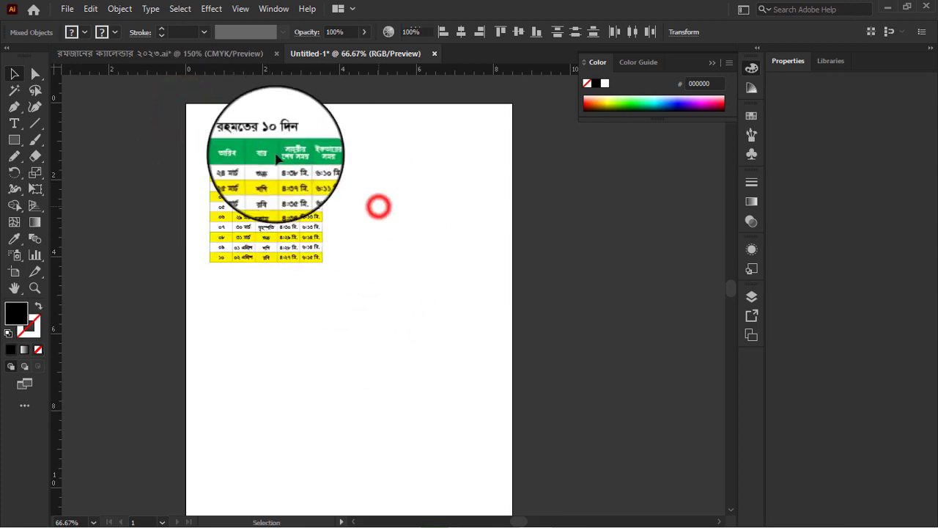
{"action": "mouse_move", "coordinate": [213, 122]}
{"action": "left_mouse_down"}
{"action": "mouse_move", "coordinate": [354, 294]}
{"action": "mouse_move", "coordinate": [294, 181]}
{"action": "mouse_move", "coordinate": [290, 327]}
{"action": "left_mouse_up"}
{"action": "left_click", "coordinate": [294, 180]}
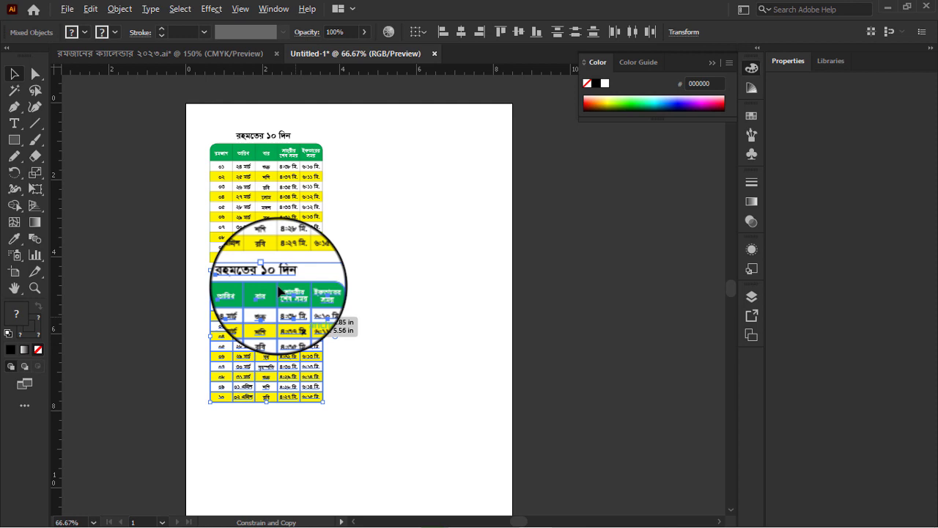
Step: Repeat the move-copy with Transform Again to add a third table below
{"action": "left_click", "coordinate": [119, 8]}
{"action": "left_click", "coordinate": [357, 25]}
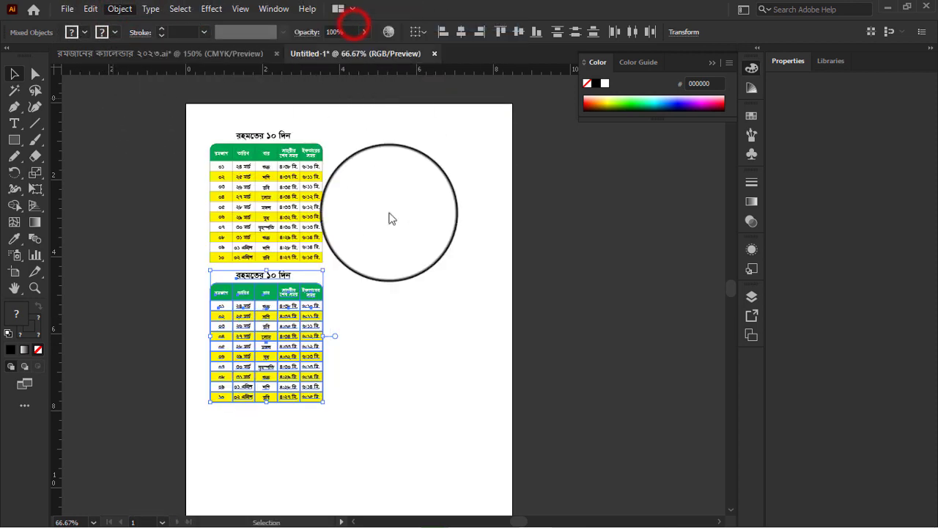
{"action": "left_click", "coordinate": [408, 325]}
Step: Select the word রহমতের in the second table's title to retype it as নাজাতের
{"action": "scroll", "coordinate": [266, 268], "scroll_direction": "up", "scroll_amount": 2}
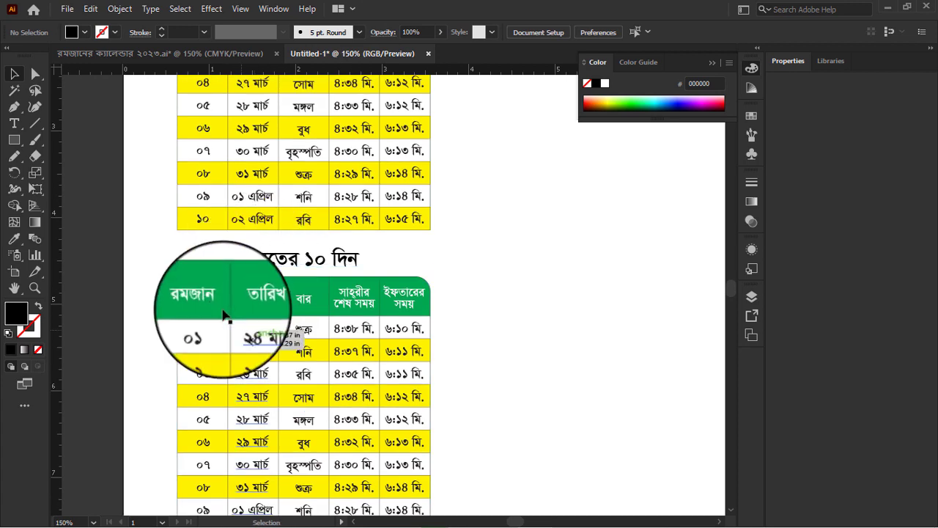
{"action": "scroll", "coordinate": [281, 183], "scroll_direction": "down", "scroll_amount": 2}
{"action": "double_click", "coordinate": [278, 182]}
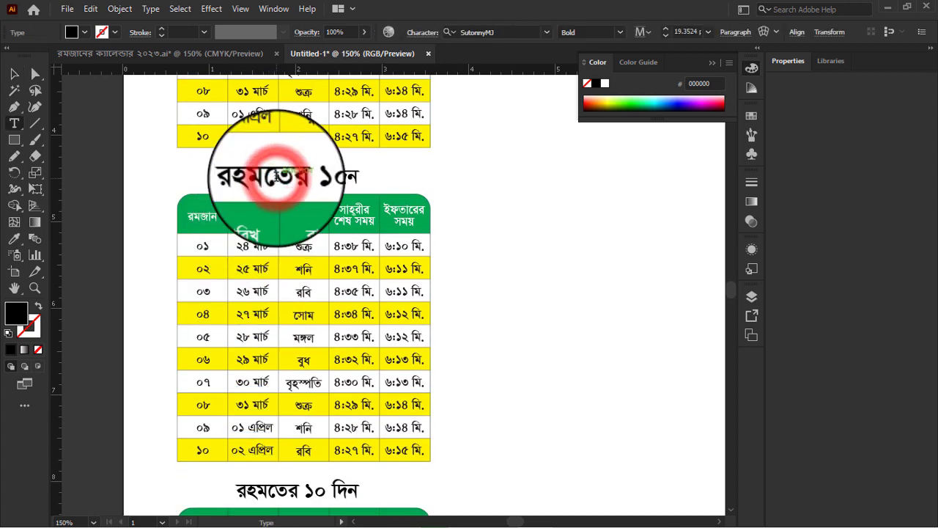
{"action": "double_click", "coordinate": [276, 176]}
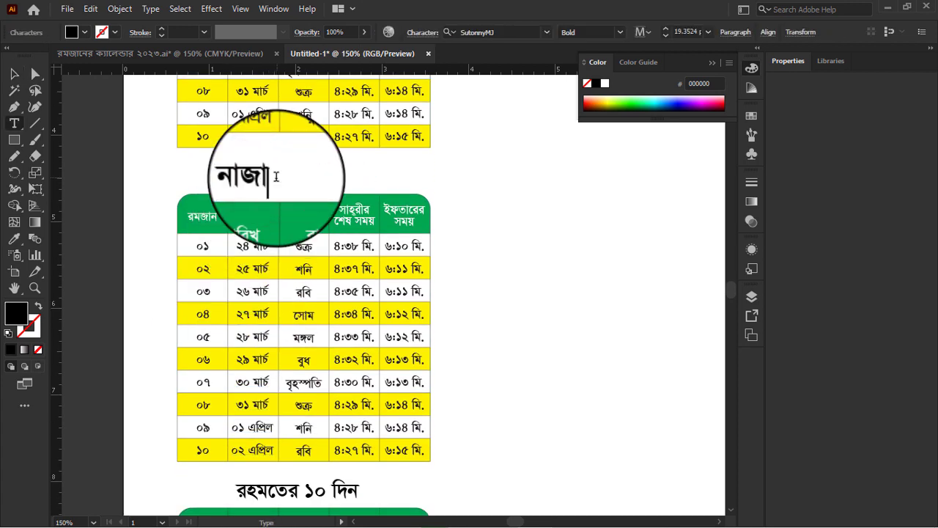